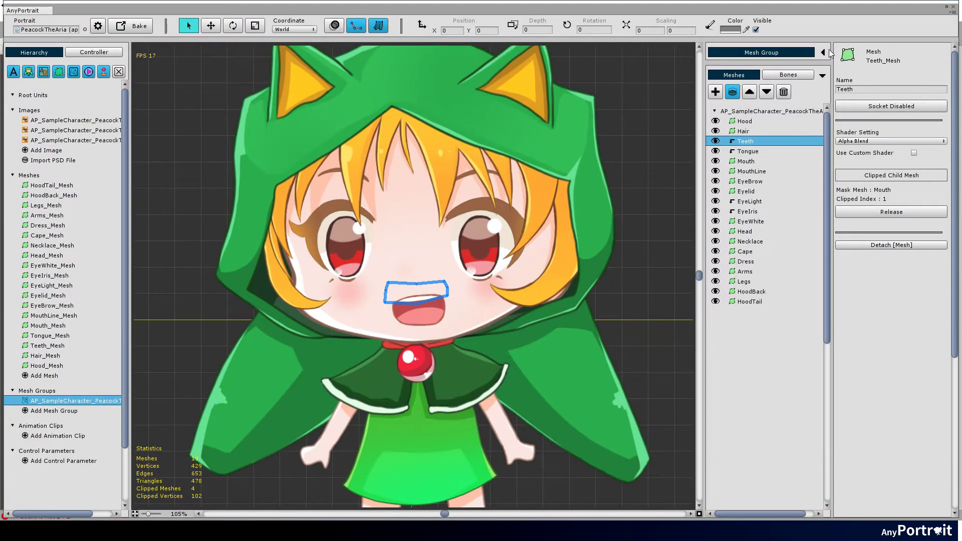
# Start editing the mesh group's bones and draw a horizontal bone from the dress centre to the character's right hip, rotated 90 degrees
pyautogui.click(823, 52)
pyautogui.click(795, 73)
pyautogui.moveTo(429, 294); pyautogui.dragTo(449, 321, button='middle')
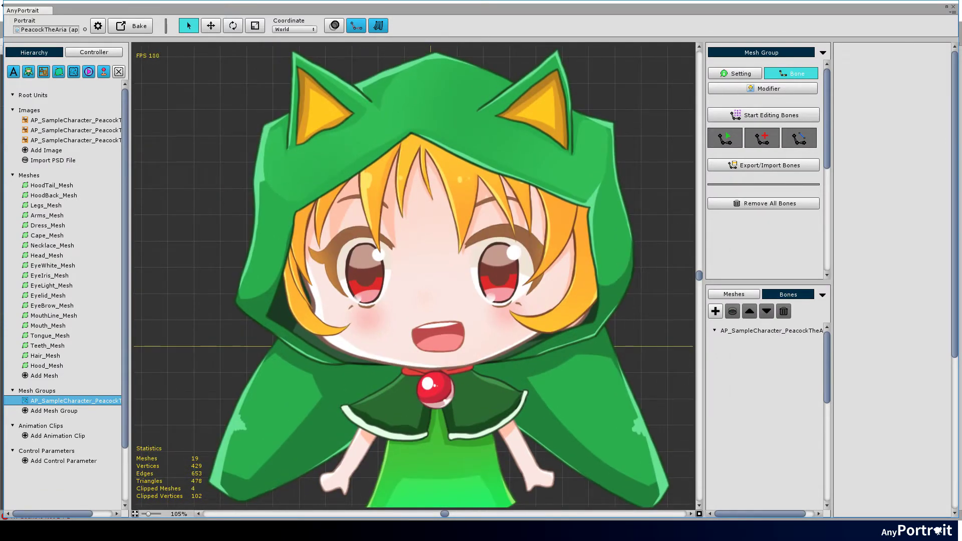
pyautogui.click(754, 118)
pyautogui.click(765, 135)
pyautogui.moveTo(447, 353); pyautogui.dragTo(454, 276, button='middle')
pyautogui.moveTo(446, 336); pyautogui.dragTo(383, 336)
pyautogui.rightClick(383, 335)
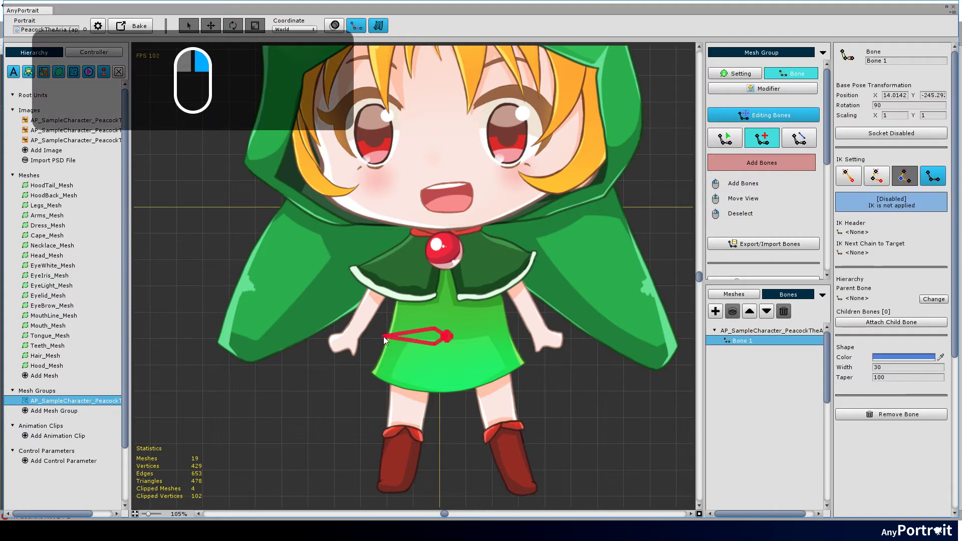
pyautogui.rightClick(387, 337)
pyautogui.rightClick(412, 336)
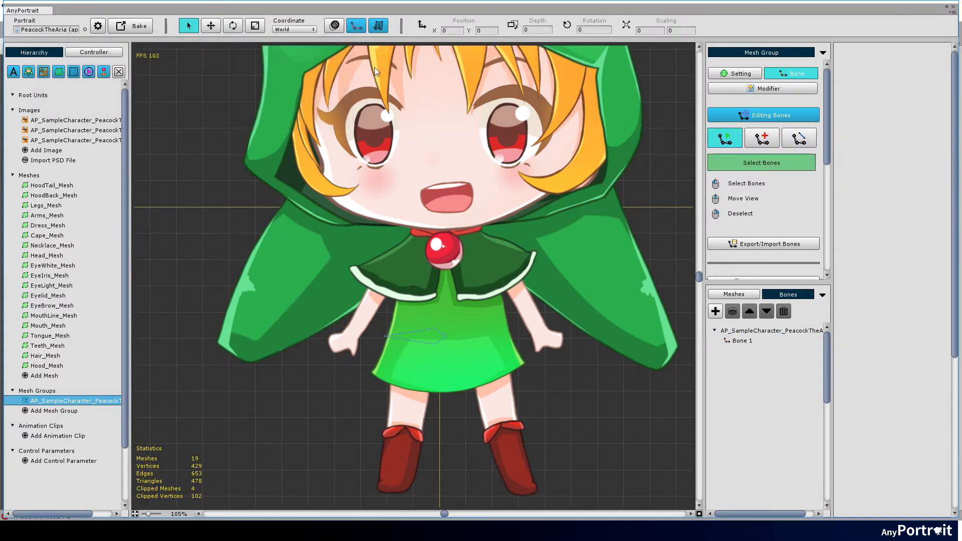
# Display bones as solid shapes and recolour the hip bone yellow (FFE936)
pyautogui.press('b')
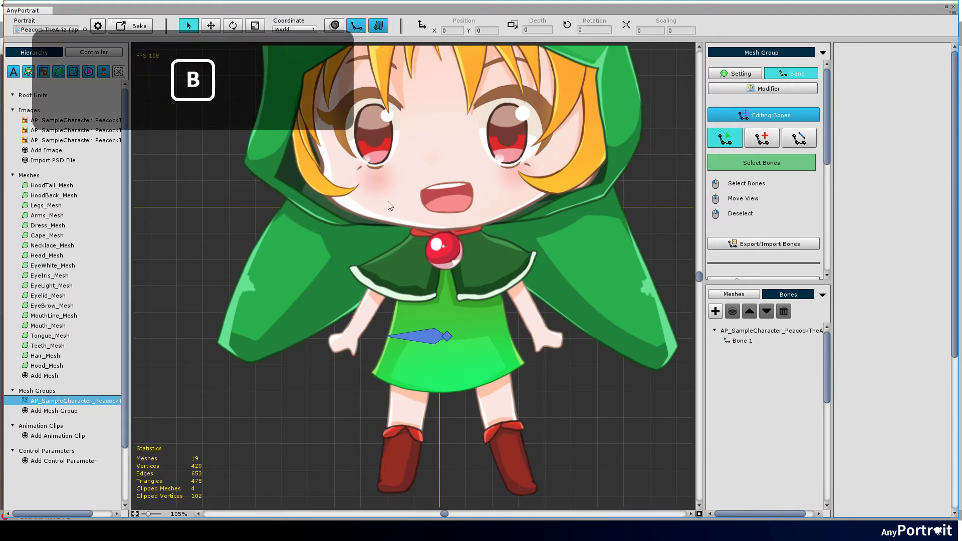
pyautogui.click(424, 338)
pyautogui.click(926, 359)
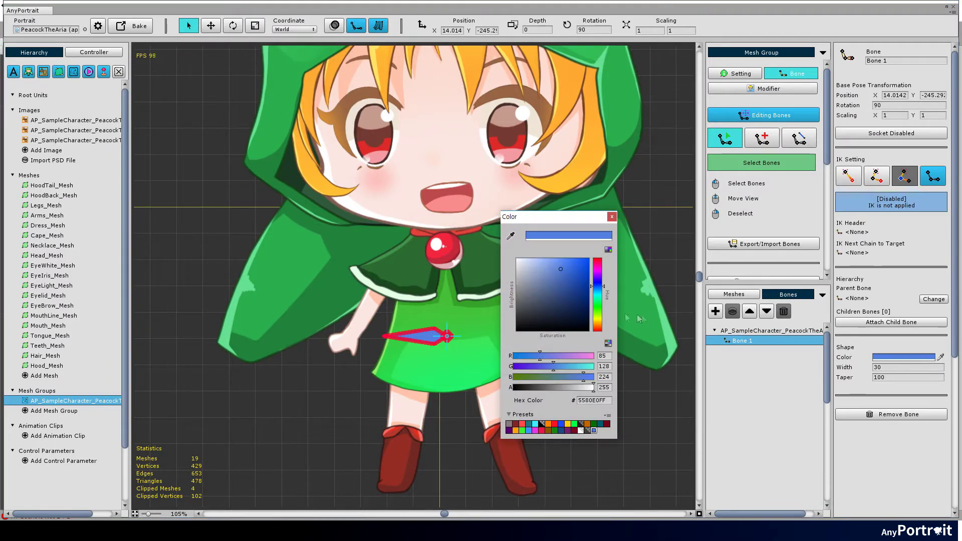
pyautogui.click(598, 321)
pyautogui.click(574, 258)
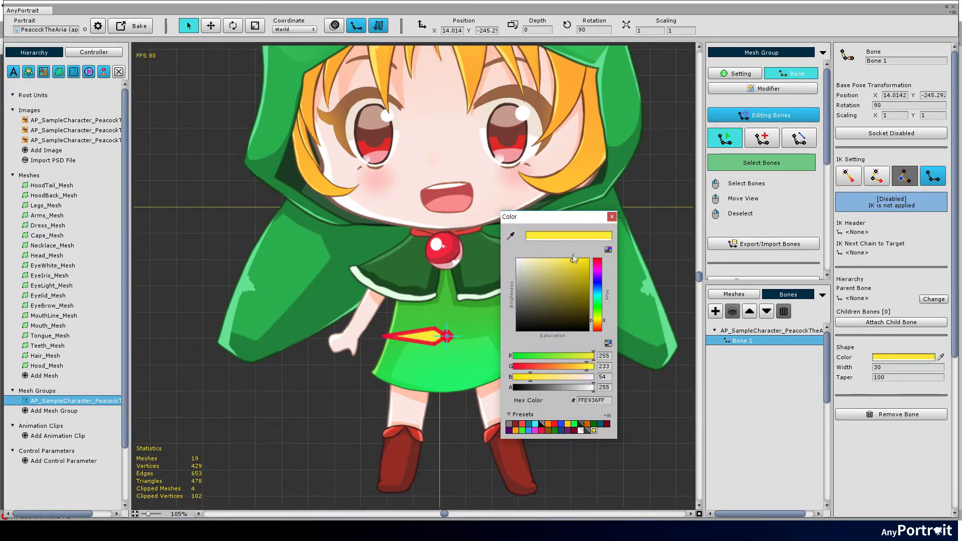
pyautogui.click(612, 216)
# Set the hip bone's taper to 50 and its width to 50
pyautogui.click(909, 376)
pyautogui.press('BackSpace')
pyautogui.write('50')
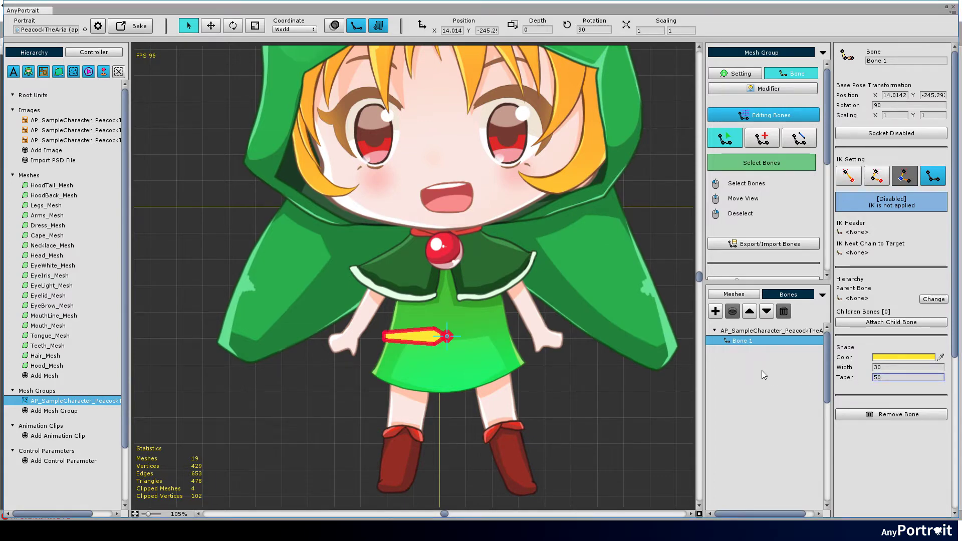
pyautogui.click(895, 368)
pyautogui.write('50')
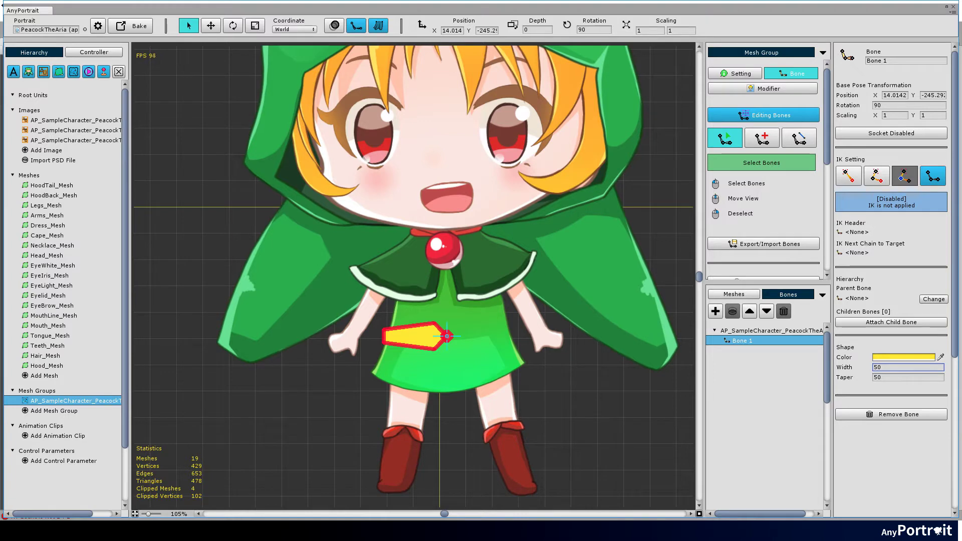
# Rename the hip bone as Bone Pelvis
pyautogui.click(904, 61)
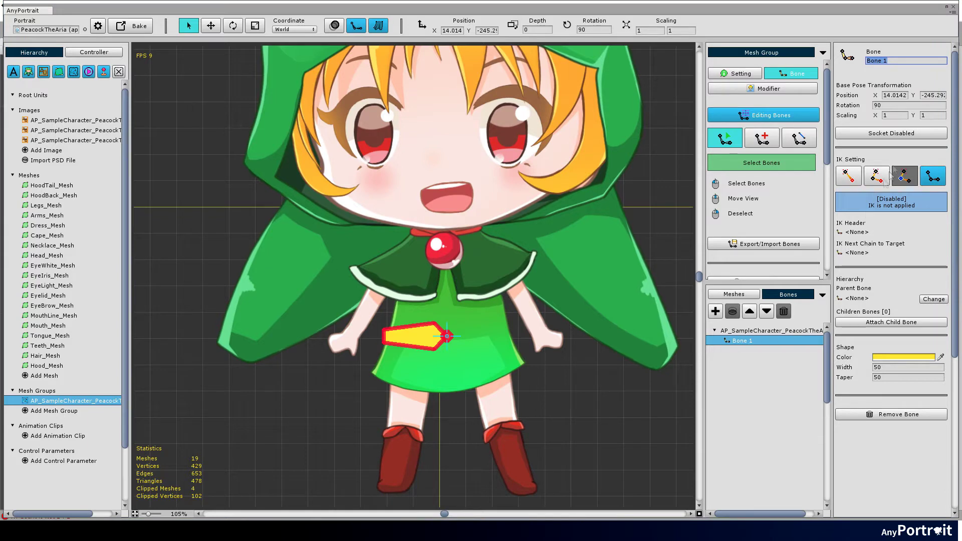
pyautogui.click(902, 61)
pyautogui.moveTo(889, 61); pyautogui.dragTo(796, 60)
pyautogui.write('Bone Pelvis')
pyautogui.press('Return')
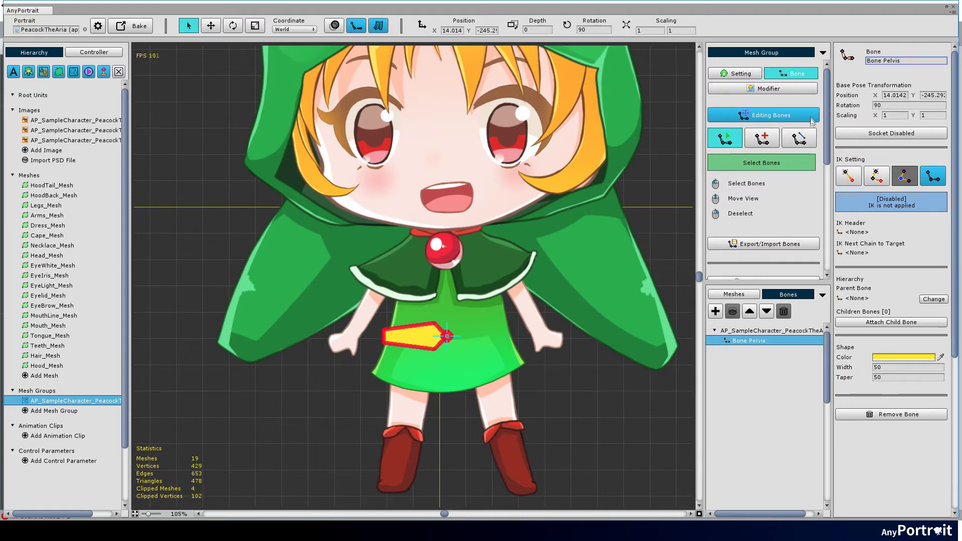
# Draw a separate, unparented vertical bone from the pelvis joint up to the lower edge of the cape
pyautogui.rightClick(622, 386)
pyautogui.click(754, 137)
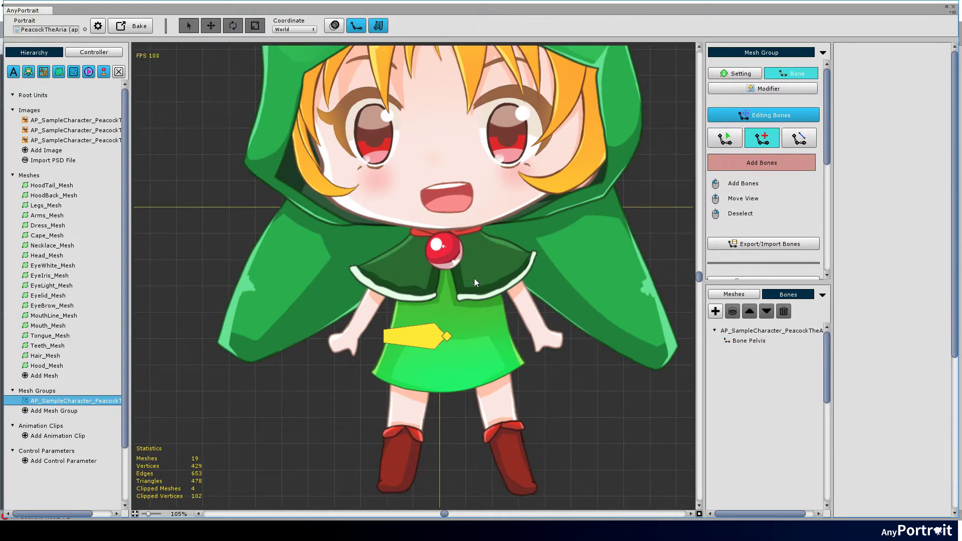
pyautogui.click(446, 336)
pyautogui.click(444, 287)
pyautogui.rightClick(486, 317)
pyautogui.rightClick(464, 326)
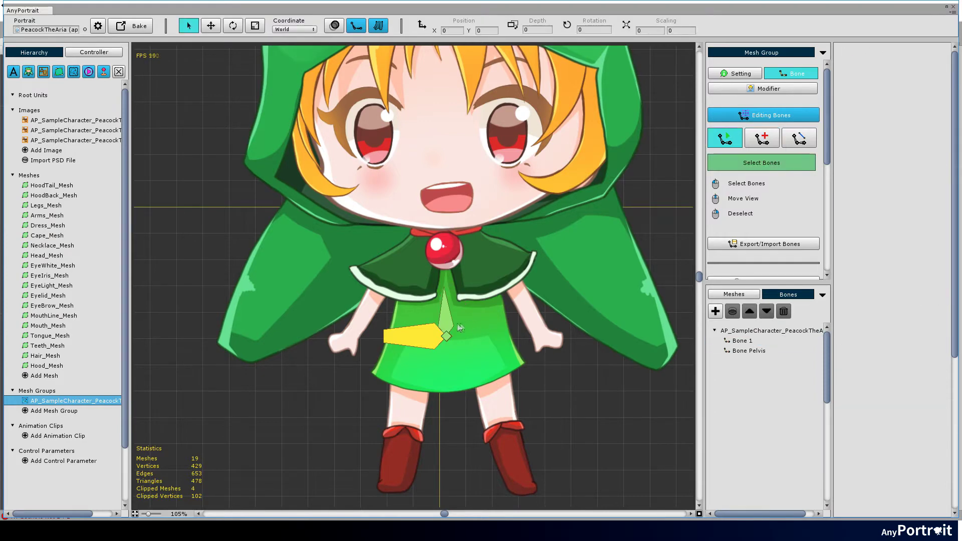
# Recolour the lower torso bone blue and rename it Bone Spine 1
pyautogui.click(449, 328)
pyautogui.click(905, 357)
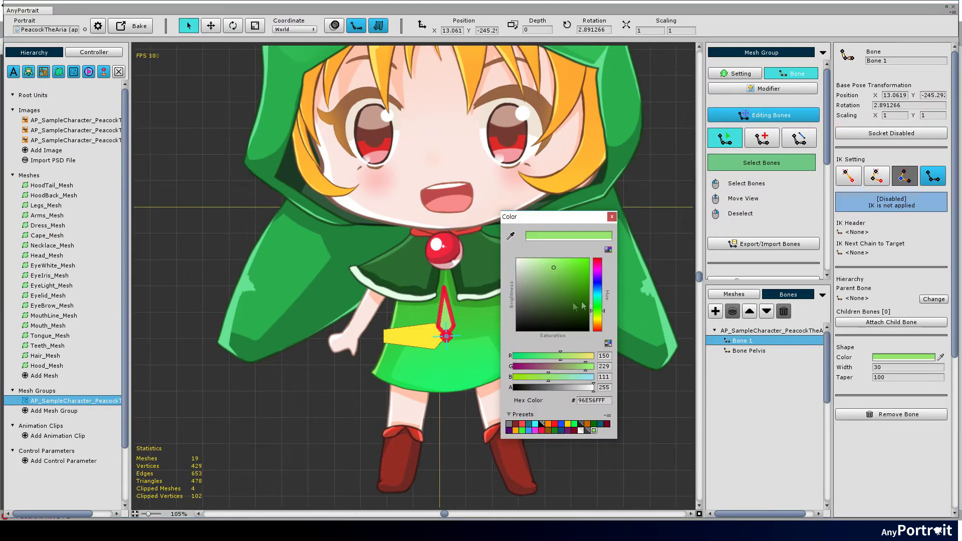
pyautogui.click(597, 291)
pyautogui.click(556, 260)
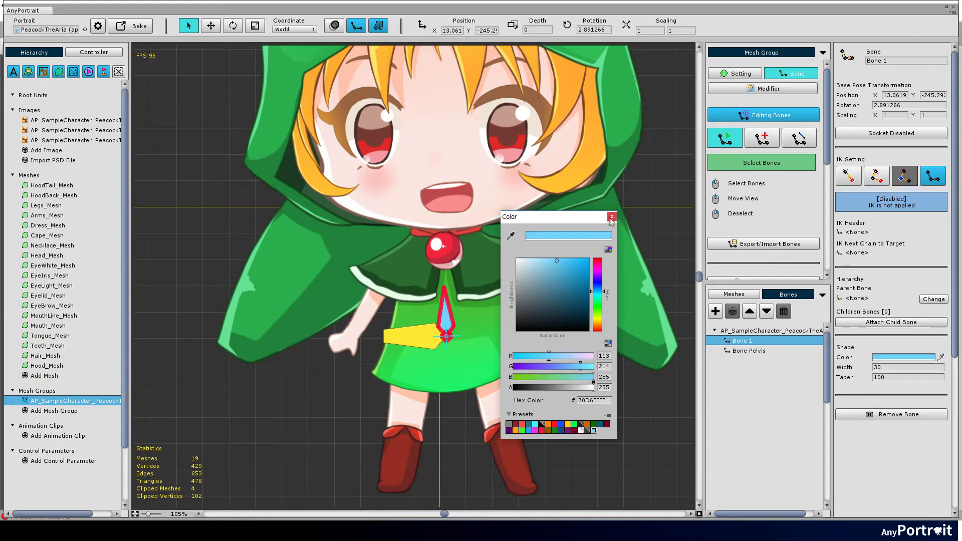
pyautogui.click(568, 260)
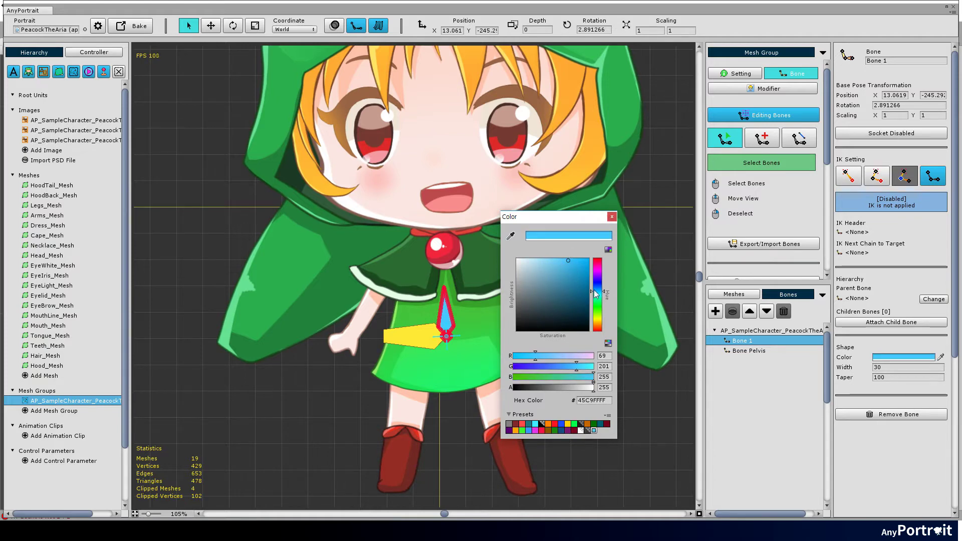
pyautogui.moveTo(595, 295); pyautogui.dragTo(595, 289)
pyautogui.click(611, 216)
pyautogui.click(902, 60)
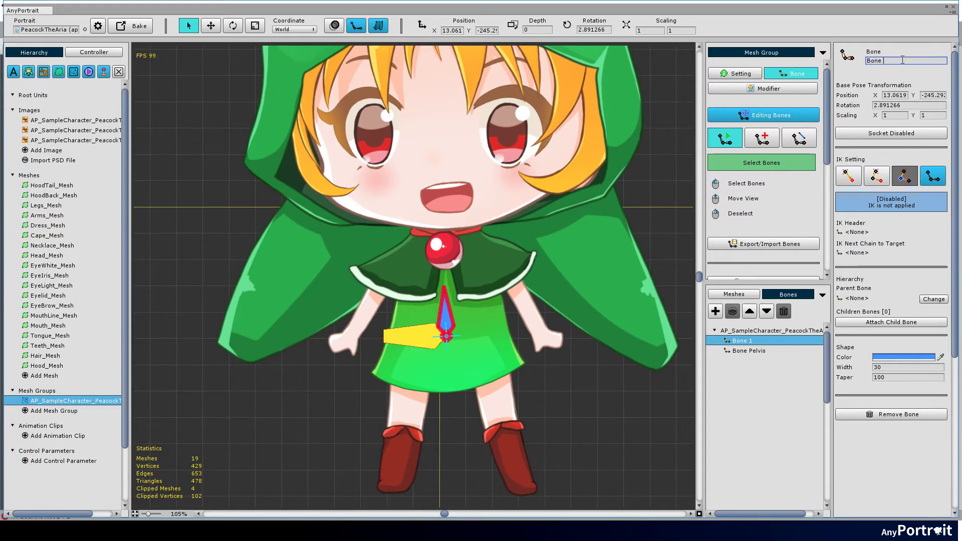
pyautogui.press('Return')
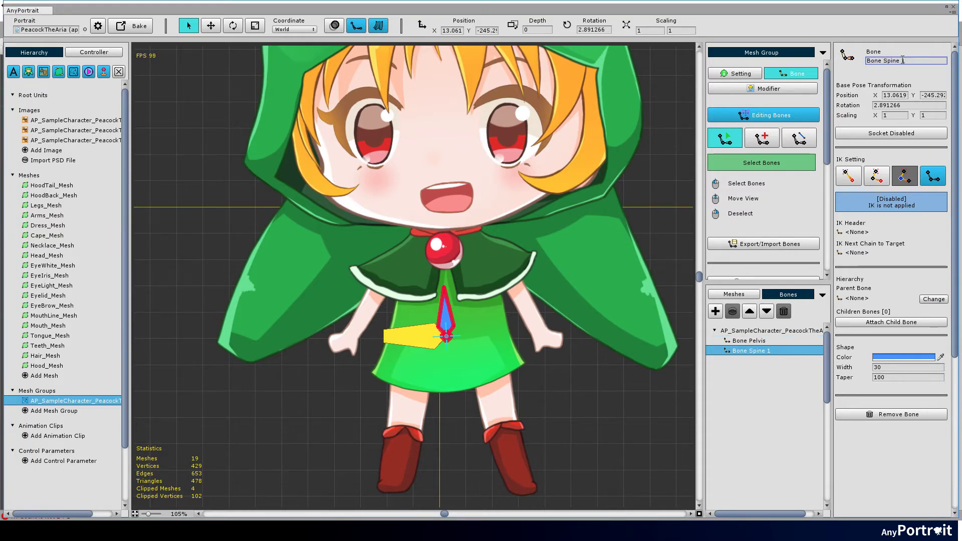
# Extend Bone Spine 1 with two chained child bones, one up to the neck and one from there to the mouth
pyautogui.click(760, 142)
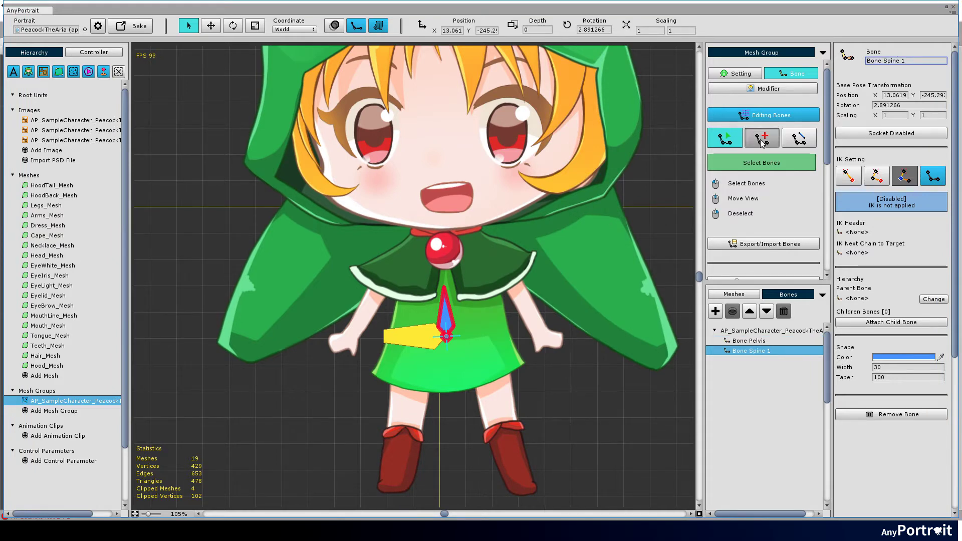
pyautogui.click(444, 238)
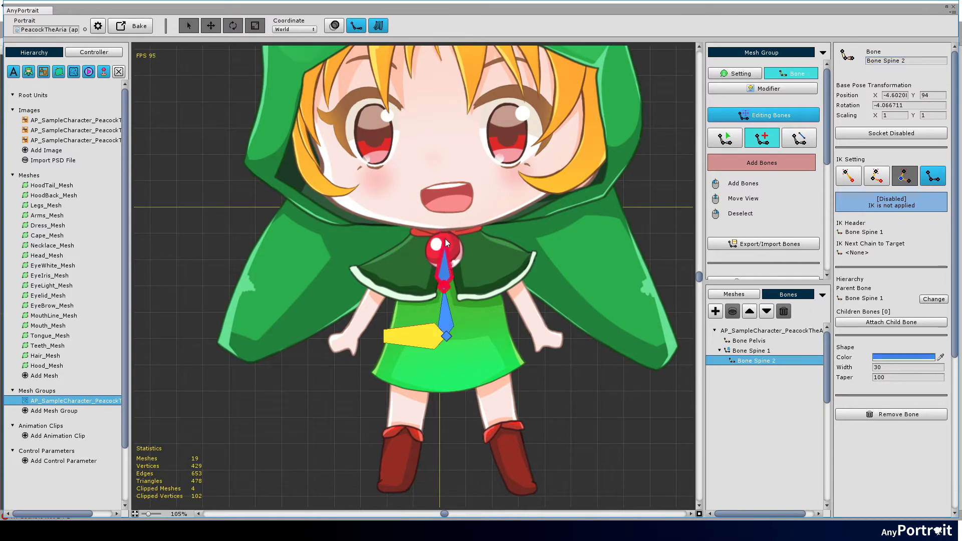
pyautogui.click(446, 208)
pyautogui.press('q')
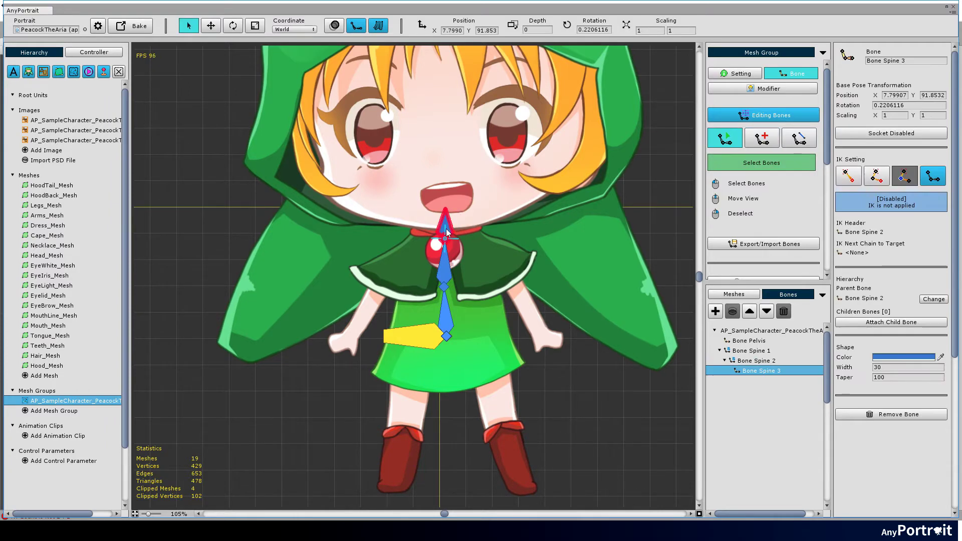
# Recolour the bone between collar and mouth teal green and rename it Bone Neck
pyautogui.click(892, 357)
pyautogui.click(597, 304)
pyautogui.click(555, 270)
pyautogui.click(611, 216)
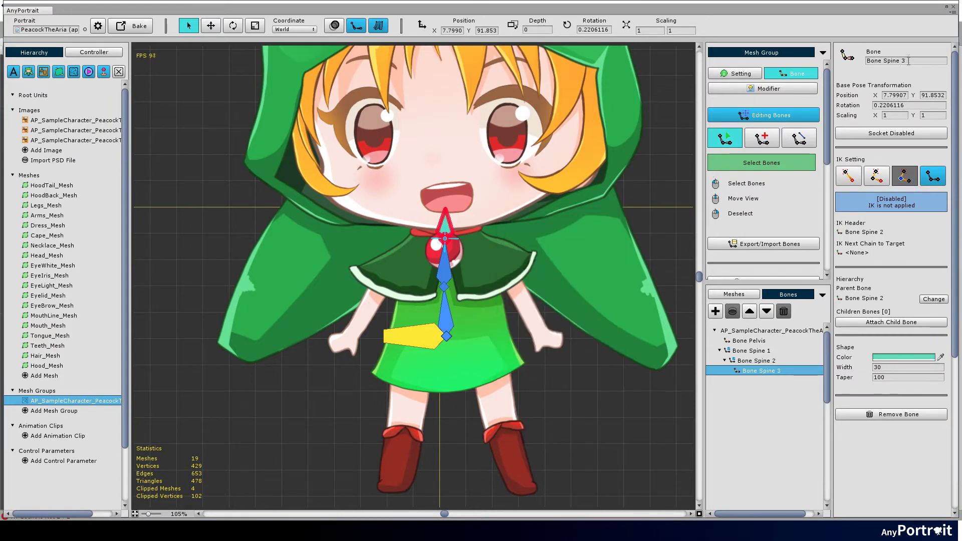
pyautogui.click(889, 60)
pyautogui.write('Bone C')
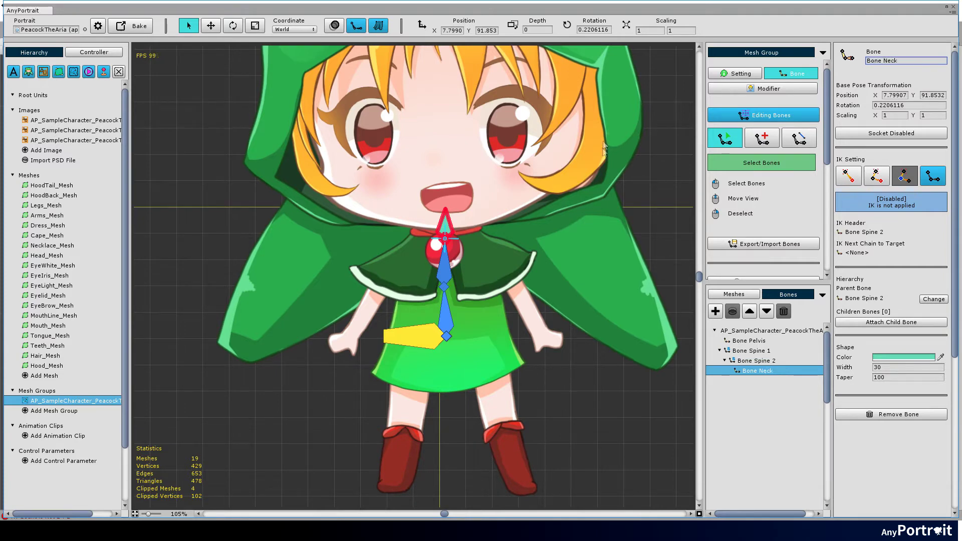
# Add a child bone of Bone Neck running from the mouth up to the hood's front edge
pyautogui.click(762, 138)
pyautogui.scroll(-3, 366, 218)
pyautogui.scroll(4, 461, 190)
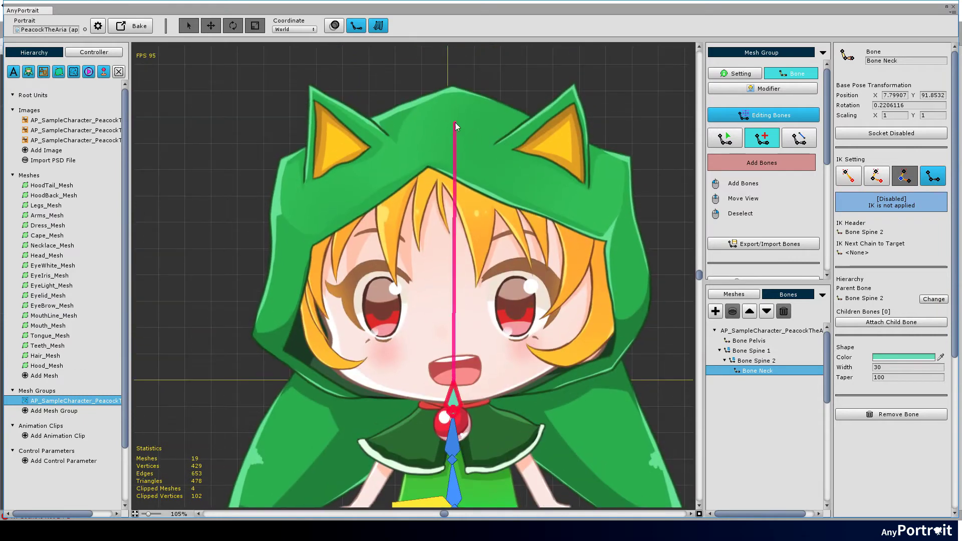
pyautogui.click(452, 157)
pyautogui.rightClick(475, 215)
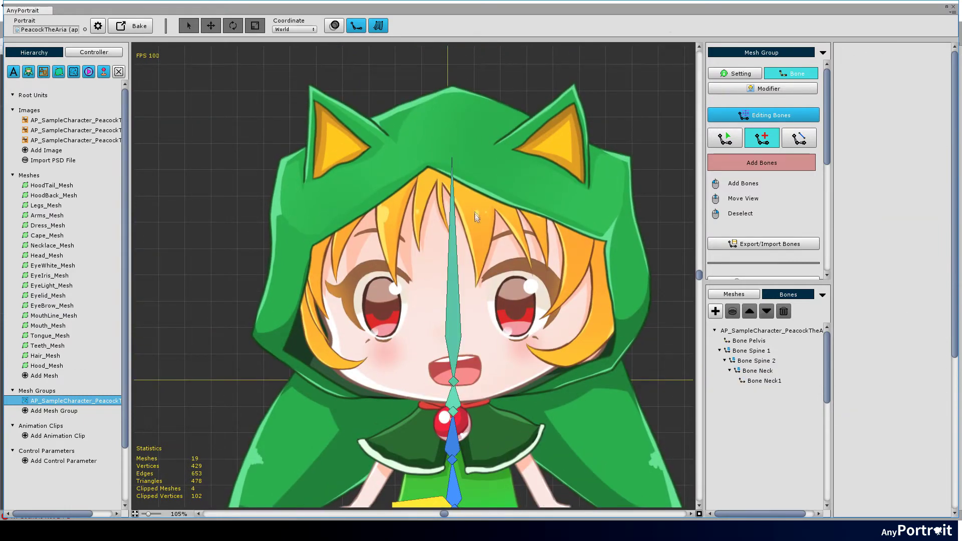
# Recolour the long face bone pink (FF9FF8) and rename it Bone Head
pyautogui.press('q')
pyautogui.click(455, 323)
pyautogui.click(899, 357)
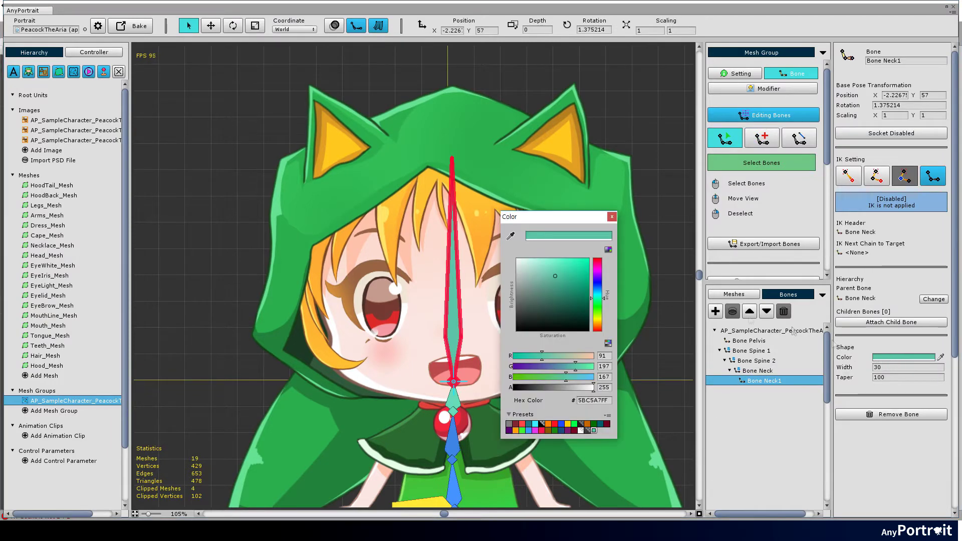
pyautogui.click(597, 270)
pyautogui.moveTo(572, 272)
pyautogui.mouseDown()
pyautogui.moveTo(563, 254)
pyautogui.moveTo(544, 258)
pyautogui.mouseUp()
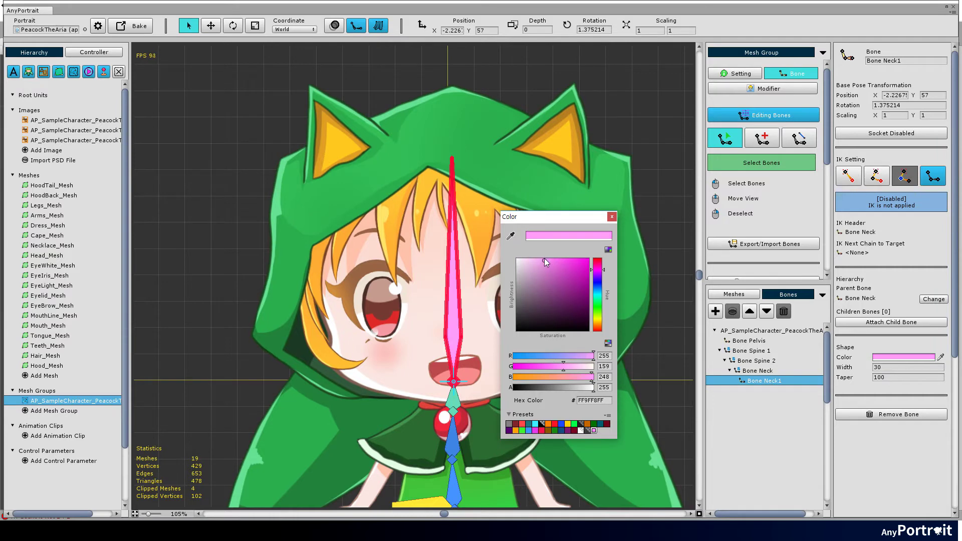
pyautogui.click(612, 216)
pyautogui.click(912, 61)
pyautogui.doubleClick(914, 61)
pyautogui.write('Head')
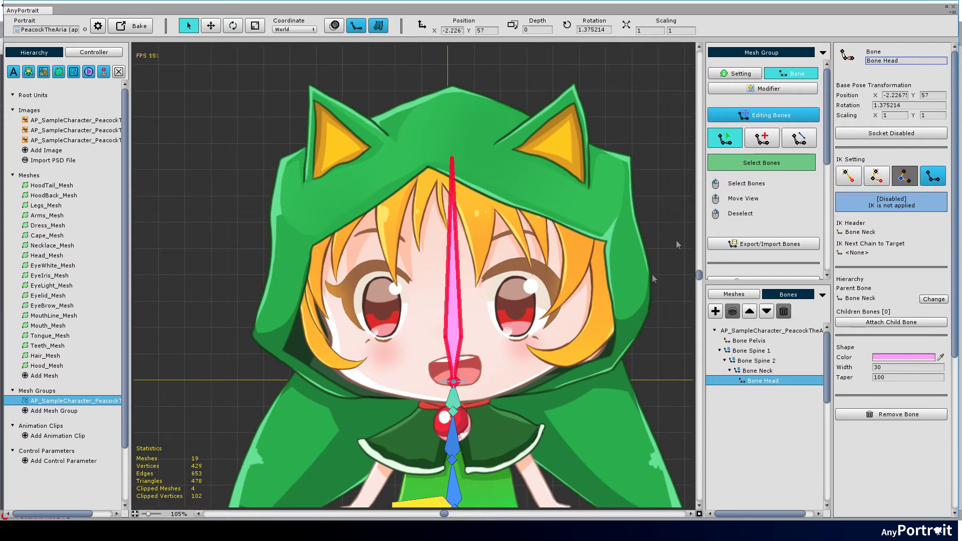
# Set Bone Head's taper to 0 and its width to 80
pyautogui.moveTo(611, 346); pyautogui.dragTo(611, 284, button='middle')
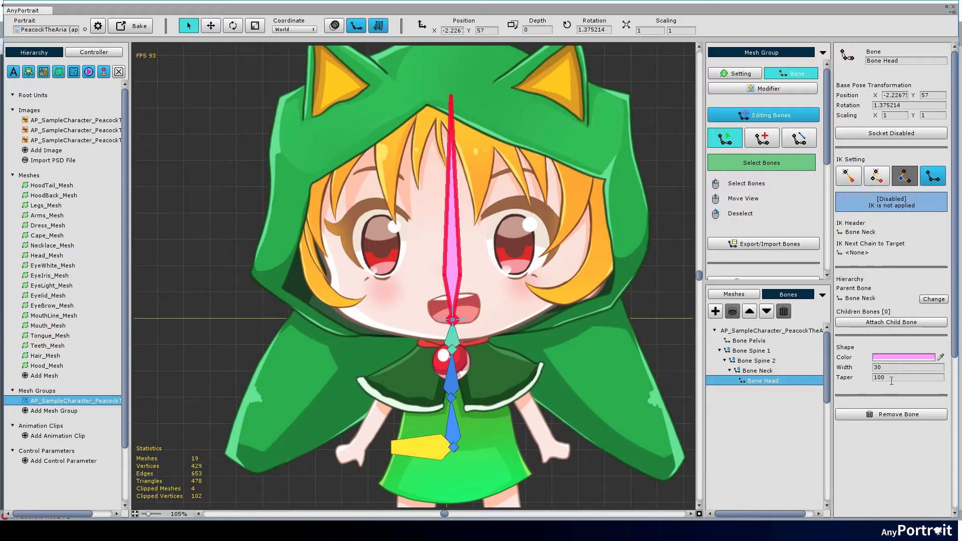
pyautogui.press('Return')
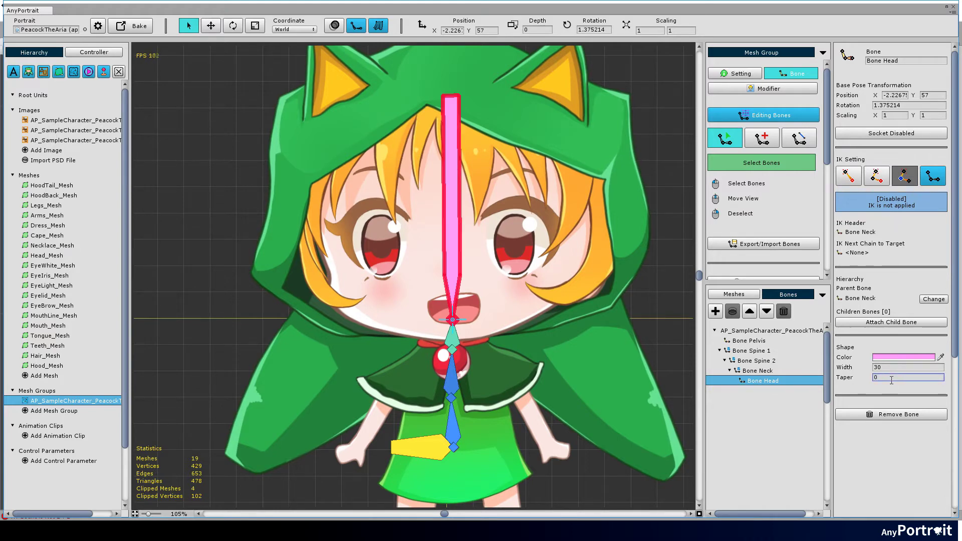
pyautogui.click(902, 366)
pyautogui.write('80')
pyautogui.press('Return')
# Draw two separate, unparented bones, one from base to tip of each hood ear
pyautogui.moveTo(489, 353); pyautogui.dragTo(479, 318, button='middle')
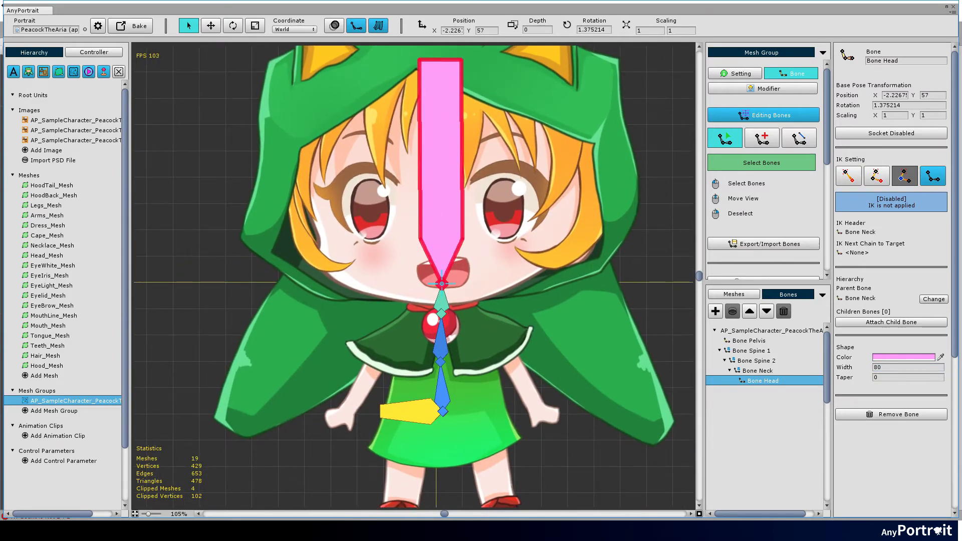
pyautogui.moveTo(597, 261); pyautogui.dragTo(595, 317, button='middle')
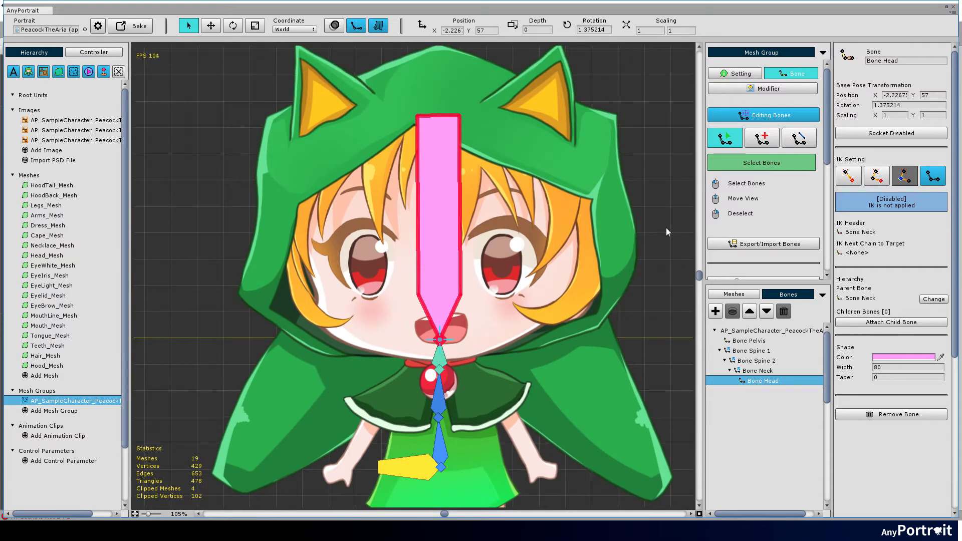
pyautogui.rightClick(666, 228)
pyautogui.click(762, 137)
pyautogui.moveTo(318, 150); pyautogui.dragTo(308, 217, button='middle')
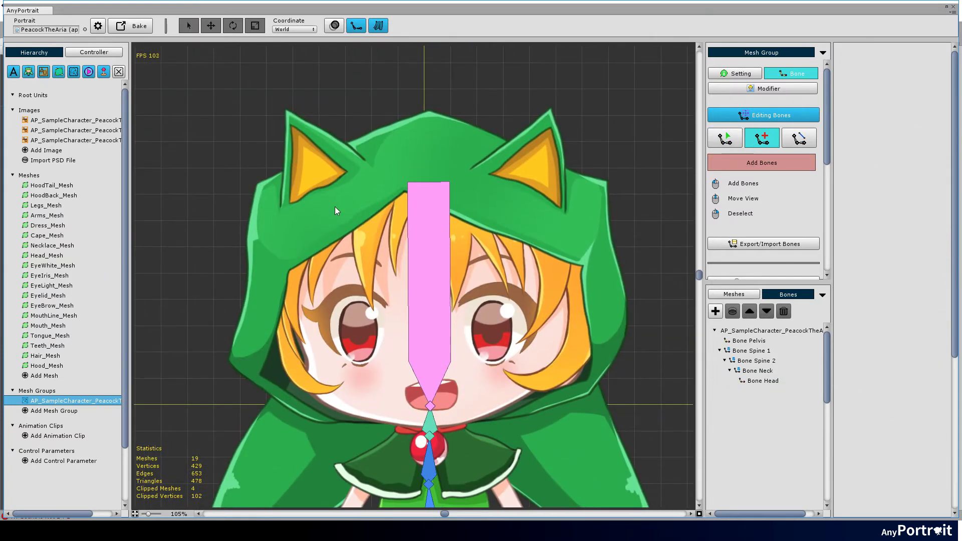
pyautogui.click(330, 200)
pyautogui.click(287, 111)
pyautogui.rightClick(352, 159)
pyautogui.rightClick(323, 181)
pyautogui.click(754, 143)
pyautogui.click(517, 199)
pyautogui.click(549, 114)
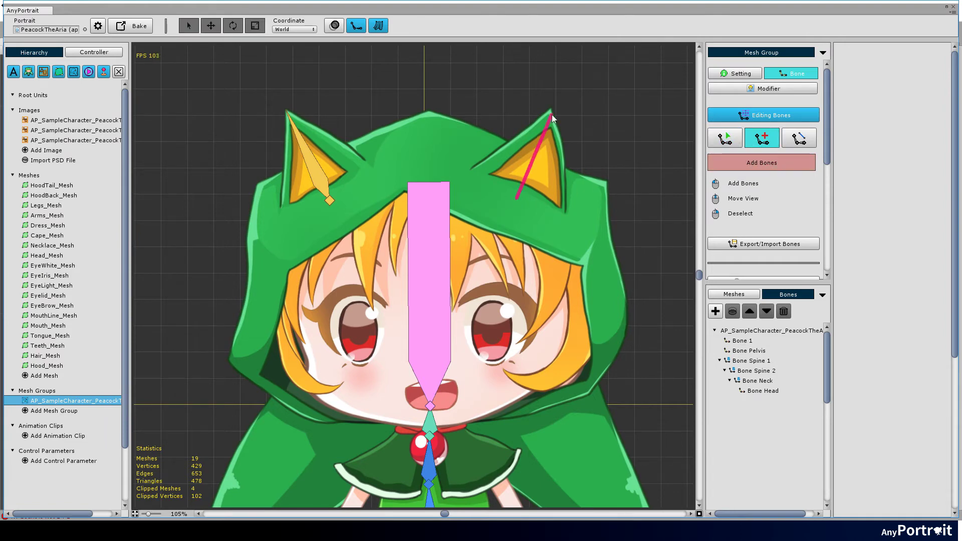
# Rename the bone in the character's right ear as Bone Ear R and recolour it blue
pyautogui.click(724, 137)
pyautogui.click(312, 172)
pyautogui.click(889, 60)
pyautogui.press('BackSpace')
pyautogui.write('Ear R')
pyautogui.click(895, 357)
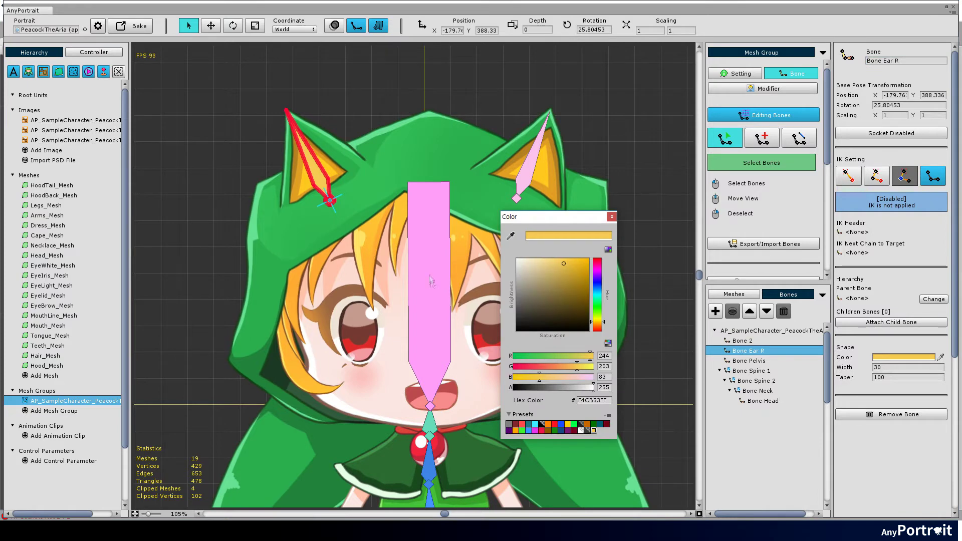
pyautogui.click(595, 290)
pyautogui.click(614, 218)
# Recolour the bone in the character's left hood ear bright green and rename it Bone Ear L
pyautogui.click(534, 178)
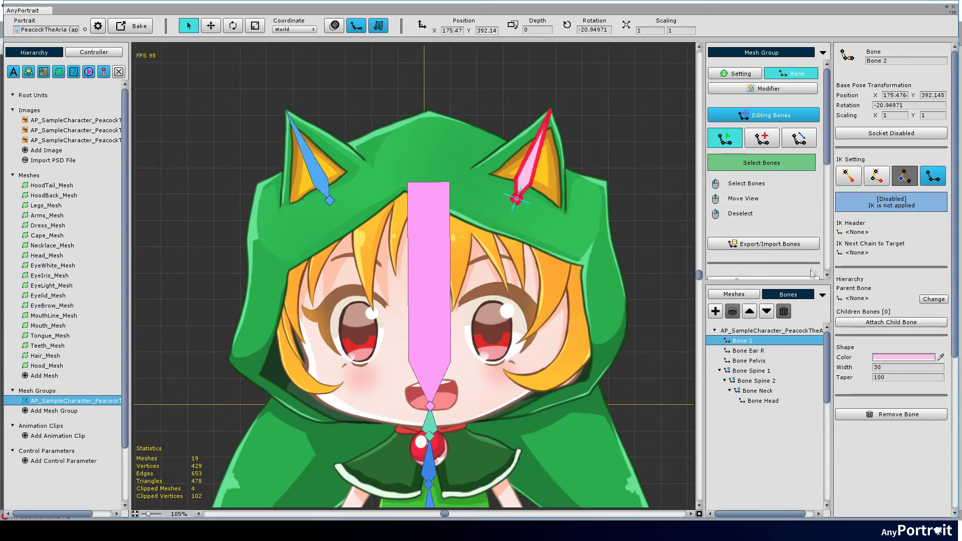
pyautogui.click(897, 357)
pyautogui.click(598, 307)
pyautogui.click(571, 263)
pyautogui.click(612, 217)
pyautogui.click(906, 60)
pyautogui.write('Ear')
pyautogui.moveTo(581, 294); pyautogui.dragTo(594, 283, button='middle')
pyautogui.rightClick(538, 389)
pyautogui.moveTo(538, 389); pyautogui.dragTo(537, 369, button='middle')
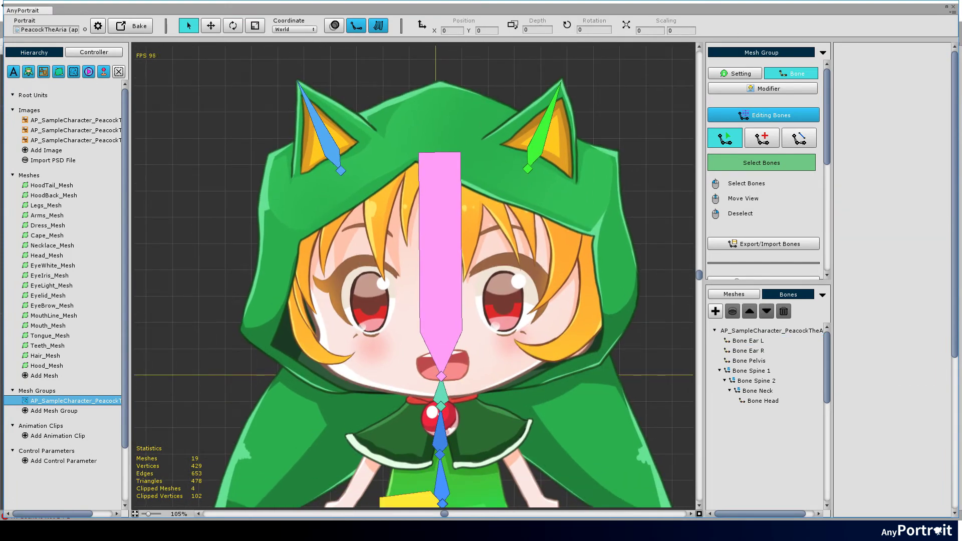
# Set the width of the hood ear bones to 50
pyautogui.click(323, 132)
pyautogui.click(890, 367)
pyautogui.write('50')
pyautogui.click(747, 340)
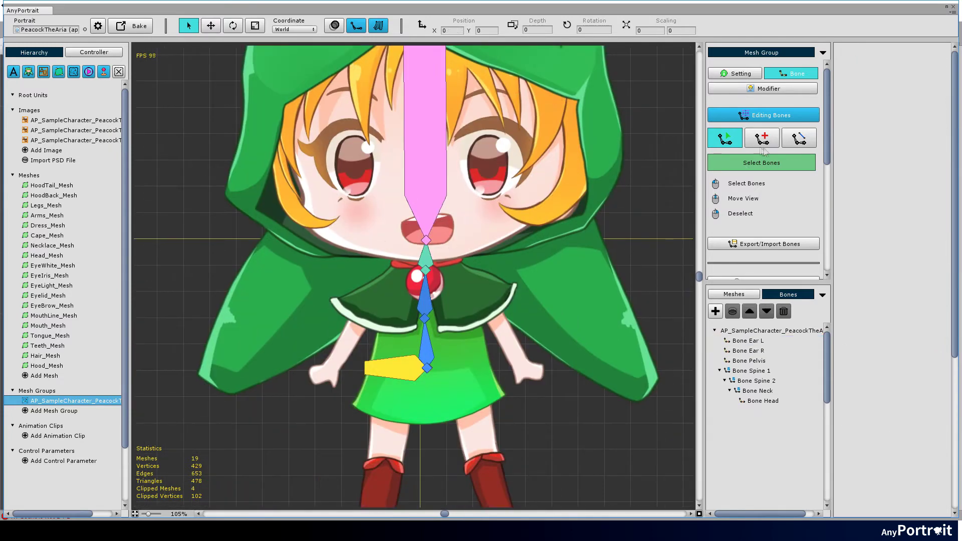
# Draw an unparented bone from the character's right cheek down to the tip of the right hood tail
pyautogui.click(761, 138)
pyautogui.click(359, 210)
pyautogui.click(215, 379)
pyautogui.rightClick(313, 263)
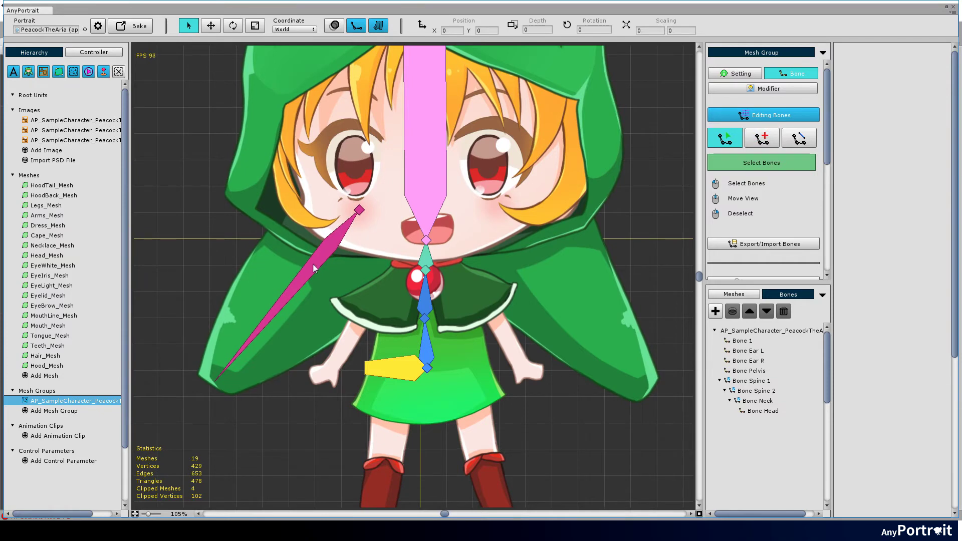
# Recolour the new right hood-tail bone orange-yellow
pyautogui.click(313, 264)
pyautogui.moveTo(312, 263); pyautogui.dragTo(315, 281, button='middle')
pyautogui.click(902, 357)
pyautogui.click(596, 320)
pyautogui.click(569, 263)
pyautogui.click(611, 217)
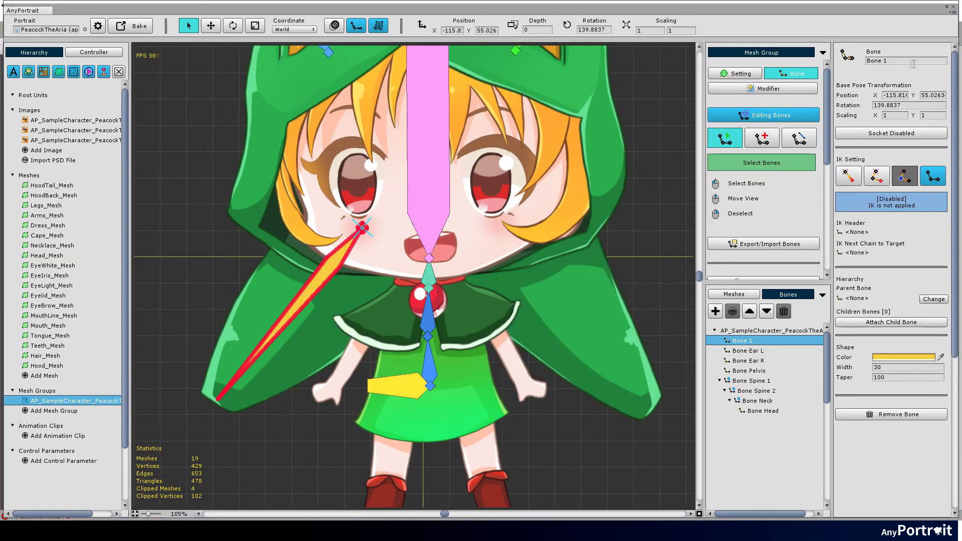
# Set the right hood-tail bone's width to 50 and rename it Bone HoodTail R
pyautogui.click(890, 365)
pyautogui.write('50')
pyautogui.click(917, 60)
pyautogui.press('BackSpace')
pyautogui.write('HoodTail')
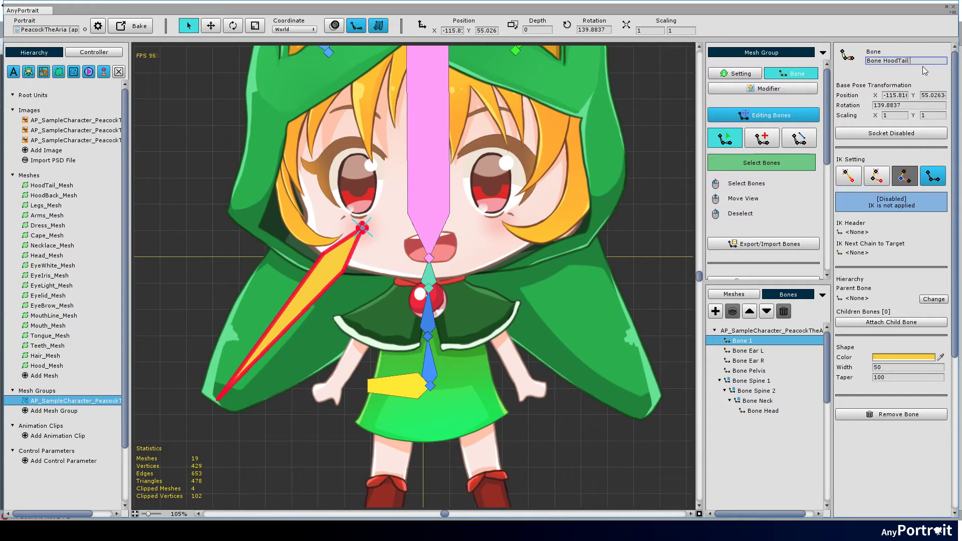
pyautogui.write(' R')
pyautogui.press('Return')
# Draw an unparented bone from the character's left cheek to the left hood tail's tip and rename it Bone HoodTail L
pyautogui.click(762, 137)
pyautogui.click(516, 220)
pyautogui.click(646, 399)
pyautogui.click(725, 137)
pyautogui.click(900, 61)
pyautogui.press('BackSpace')
pyautogui.write('HoodTa')
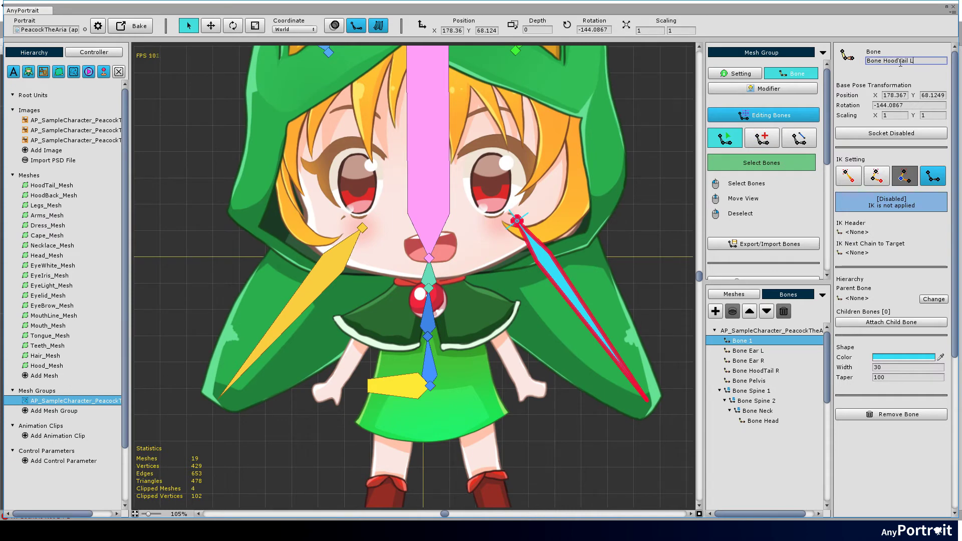
pyautogui.press('Return')
# Set Bone HoodTail L's width to 50 and recolour it yellow (F7DA35)
pyautogui.click(891, 367)
pyautogui.write('50')
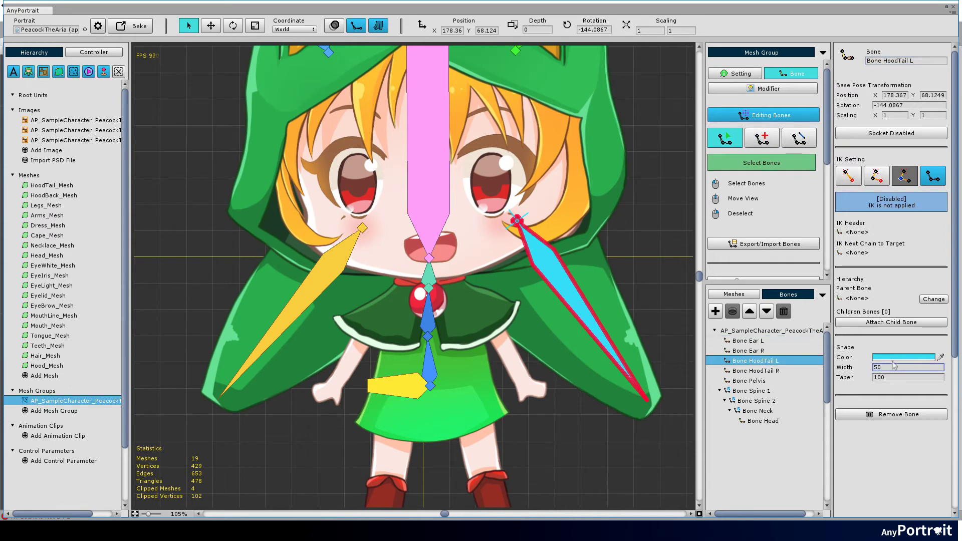
pyautogui.click(903, 357)
pyautogui.moveTo(598, 313); pyautogui.dragTo(598, 321)
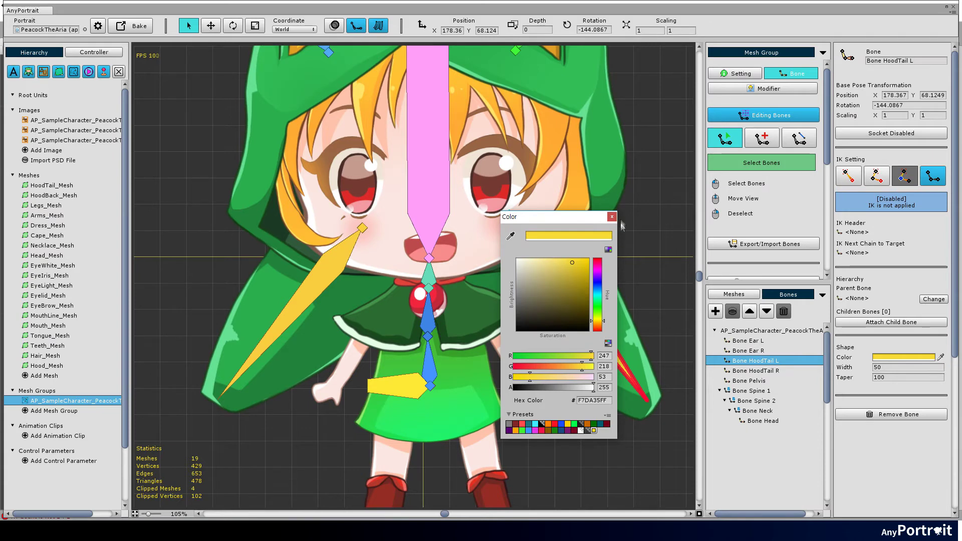
pyautogui.click(621, 227)
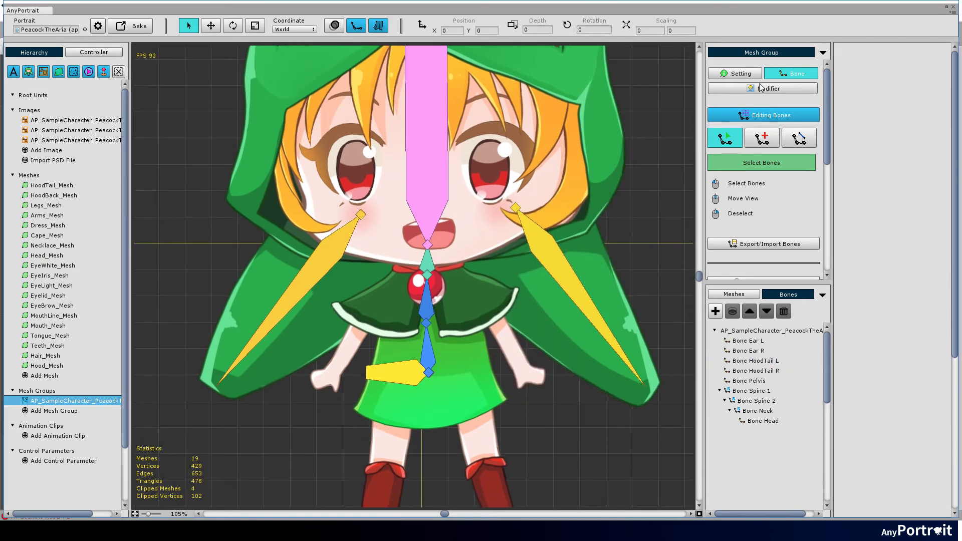
# Hide the Cape mesh to uncover the character's shoulders
pyautogui.click(760, 139)
pyautogui.moveTo(425, 325); pyautogui.dragTo(447, 237, button='middle')
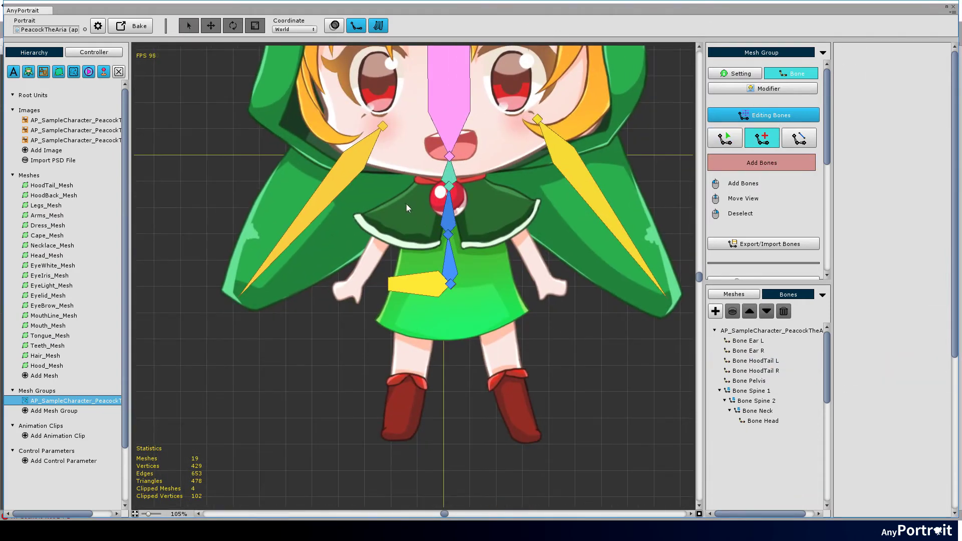
pyautogui.click(725, 138)
pyautogui.click(734, 294)
pyautogui.scroll(-3, 722, 452)
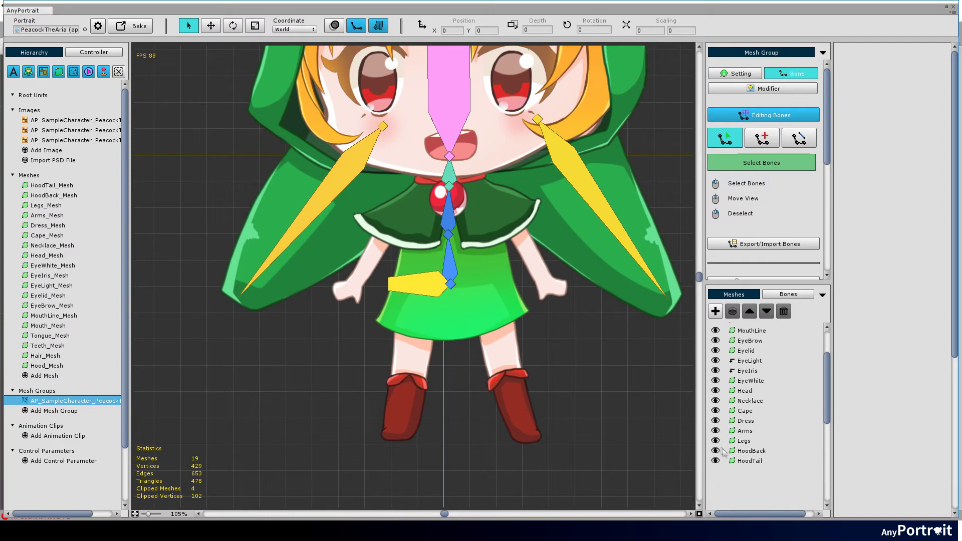
pyautogui.click(716, 411)
# Draw an unparented bone from the character's right shoulder to the elbow and rename it Bone Arm R 1
pyautogui.click(761, 138)
pyautogui.moveTo(609, 252); pyautogui.dragTo(613, 283, button='middle')
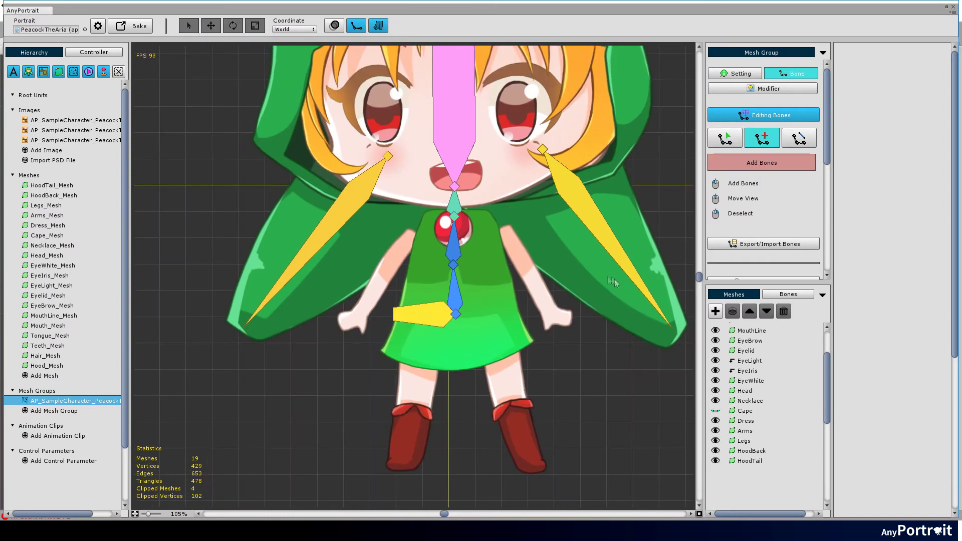
pyautogui.click(381, 279)
pyautogui.click(725, 137)
pyautogui.click(917, 60)
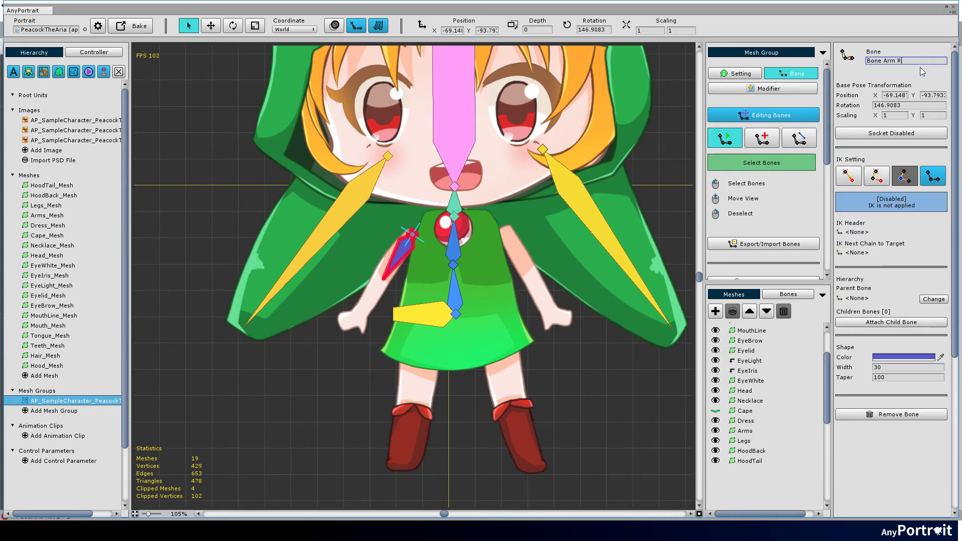
# Extend Bone Arm R 1 with a child bone from the elbow to the right wrist
pyautogui.click(761, 138)
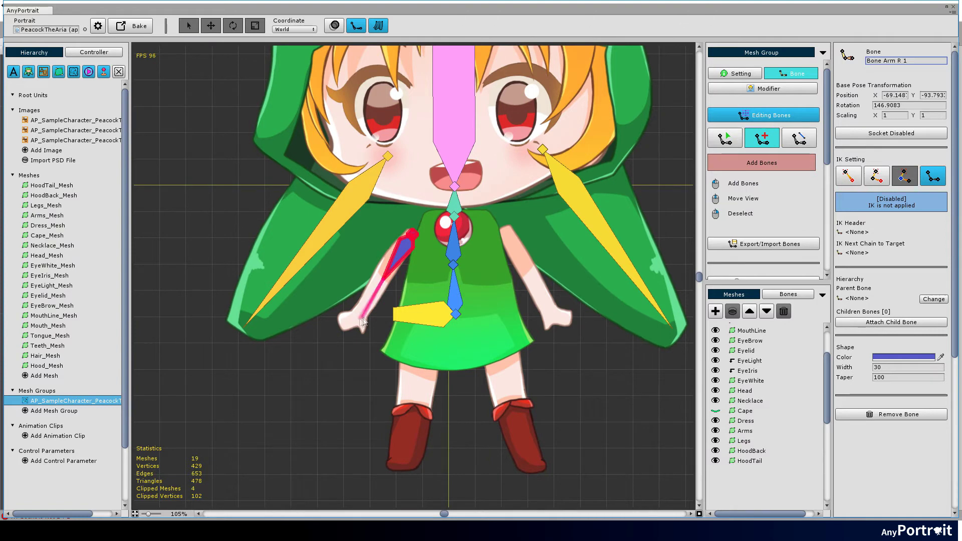
pyautogui.click(356, 317)
pyautogui.rightClick(359, 317)
pyautogui.rightClick(359, 316)
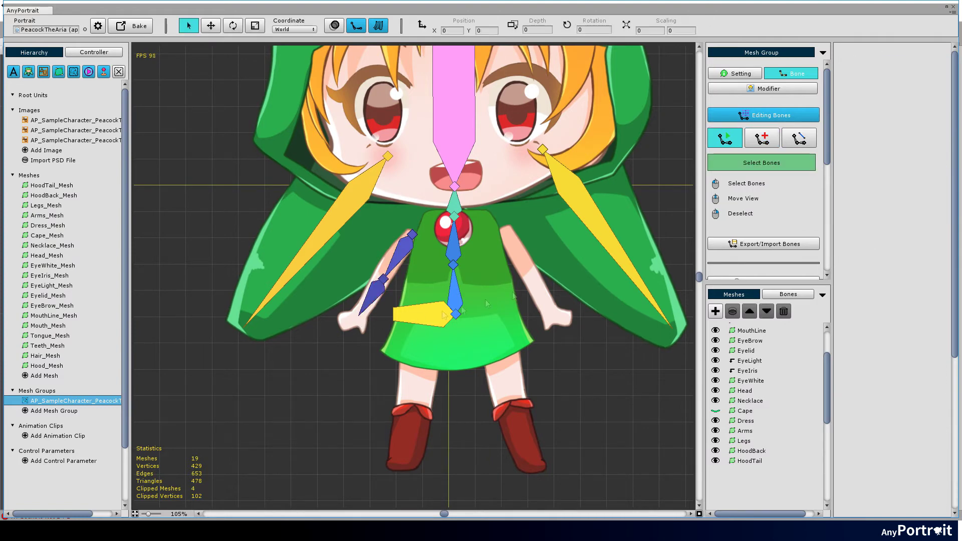
# Draw an unparented bone from the character's left shoulder to the elbow and rename it Bone Arm L 1
pyautogui.click(758, 140)
pyautogui.click(501, 230)
pyautogui.click(543, 287)
pyautogui.click(725, 138)
pyautogui.click(895, 61)
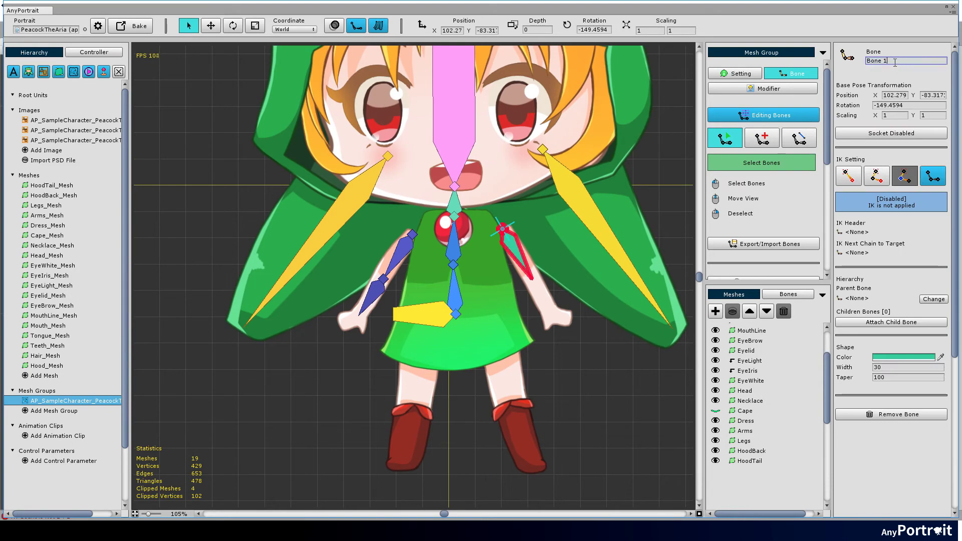
# Extend Bone Arm L 1 with a child bone from the elbow to the left wrist
pyautogui.click(767, 142)
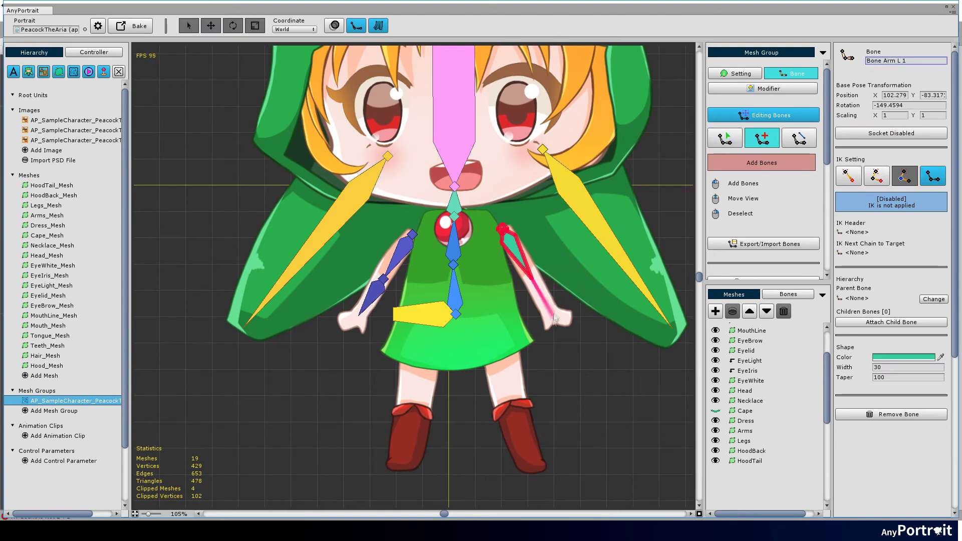
pyautogui.click(550, 317)
pyautogui.rightClick(586, 362)
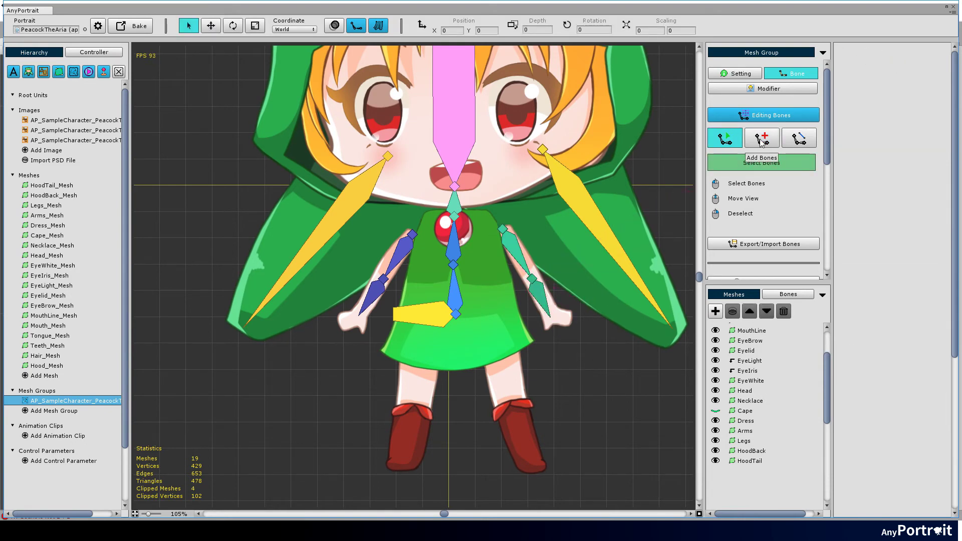
# Draw an unparented bone from the character's right hip to the top of the boot and rename it Bone Leg R 1
pyautogui.click(762, 138)
pyautogui.moveTo(443, 392); pyautogui.dragTo(443, 345, button='middle')
pyautogui.click(428, 287)
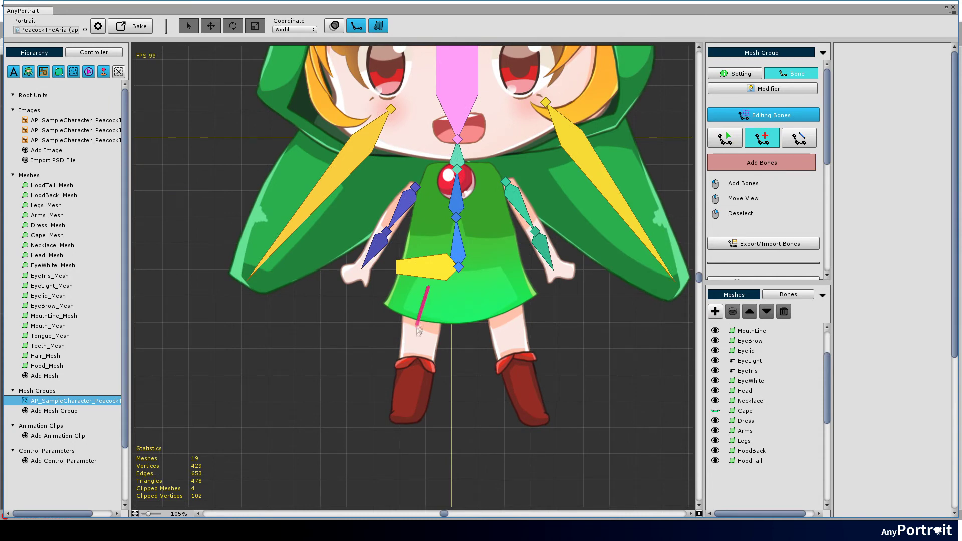
pyautogui.click(420, 360)
pyautogui.rightClick(463, 354)
pyautogui.click(425, 312)
pyautogui.click(898, 64)
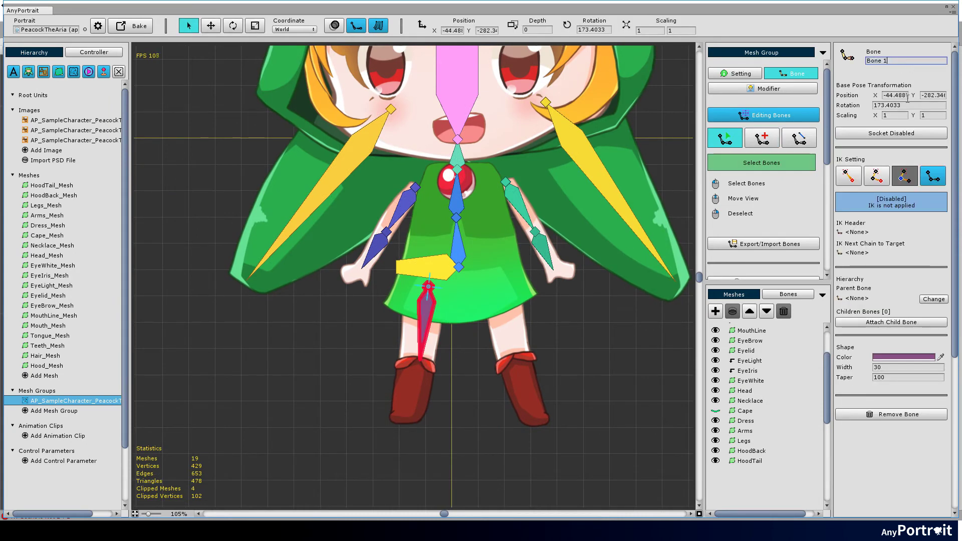
# Extend Bone Leg R 1 with a child bone running down through the right boot
pyautogui.click(767, 144)
pyautogui.click(410, 416)
pyautogui.rightClick(467, 412)
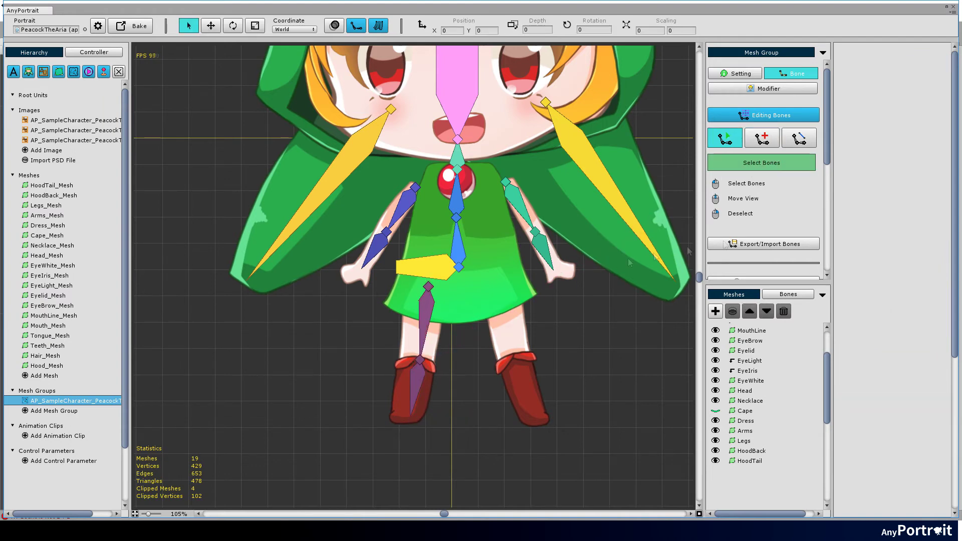
# Draw an unparented bone from the character's left hip to the top of the left boot and select it
pyautogui.click(766, 141)
pyautogui.click(495, 282)
pyautogui.click(513, 353)
pyautogui.rightClick(521, 367)
pyautogui.rightClick(522, 369)
pyautogui.click(505, 318)
# Recolour the upper bone of the character's left leg light cyan
pyautogui.click(889, 357)
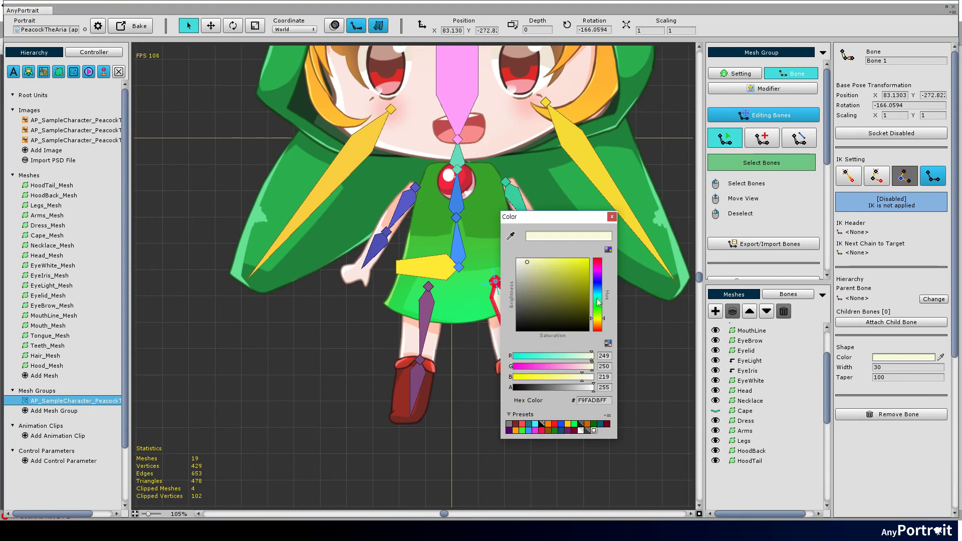
pyautogui.click(596, 308)
pyautogui.click(554, 259)
pyautogui.click(611, 217)
pyautogui.click(902, 357)
pyautogui.click(593, 321)
pyautogui.click(611, 217)
# Rename the left upper leg bone Bone Leg L 1 and extend it with a child bone through the boot
pyautogui.click(906, 61)
pyautogui.write('Leg L 1')
pyautogui.click(761, 138)
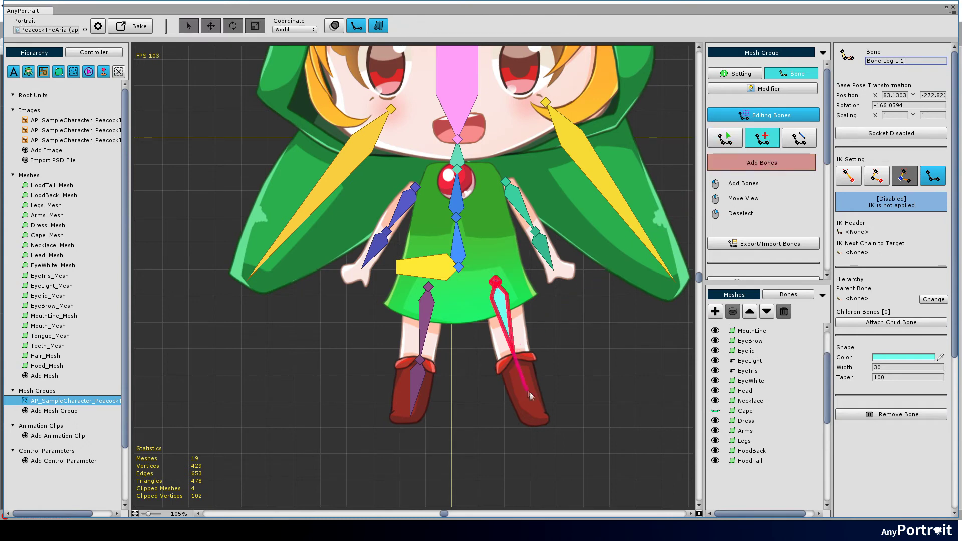
pyautogui.click(530, 413)
pyautogui.rightClick(576, 380)
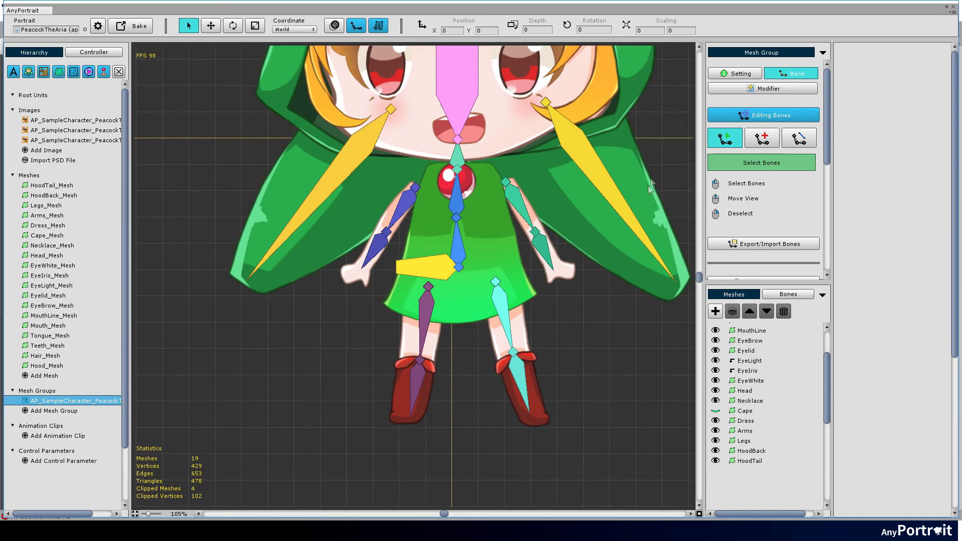
# Link Bone Spine 1 as a child of Bone Pelvis and show the bone hierarchy
pyautogui.click(799, 138)
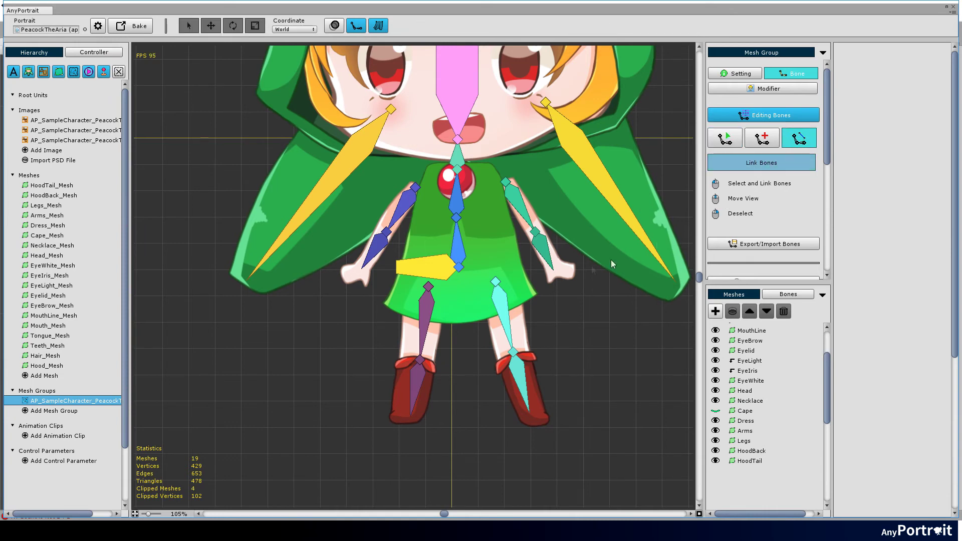
pyautogui.moveTo(447, 240); pyautogui.dragTo(452, 264, button='middle')
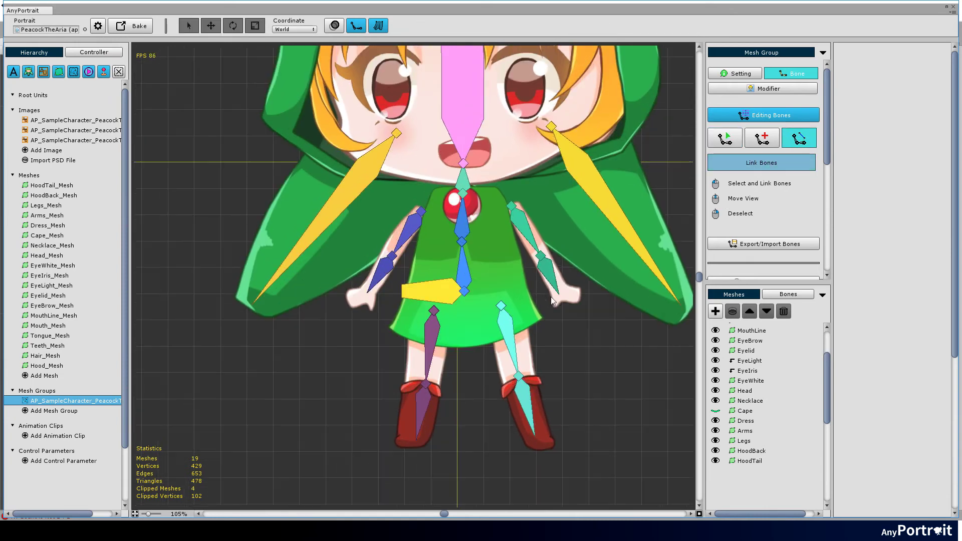
pyautogui.click(461, 274)
pyautogui.click(431, 291)
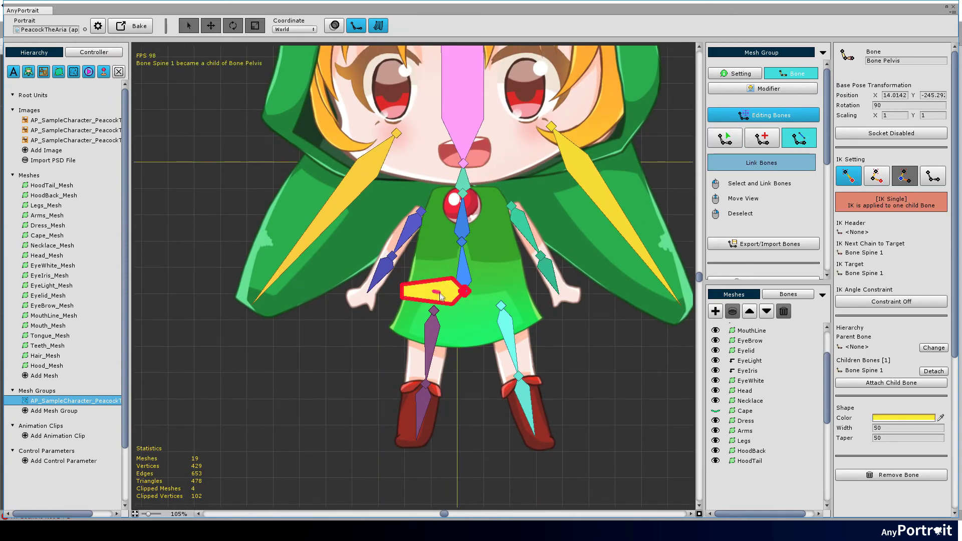
pyautogui.rightClick(647, 351)
pyautogui.click(787, 297)
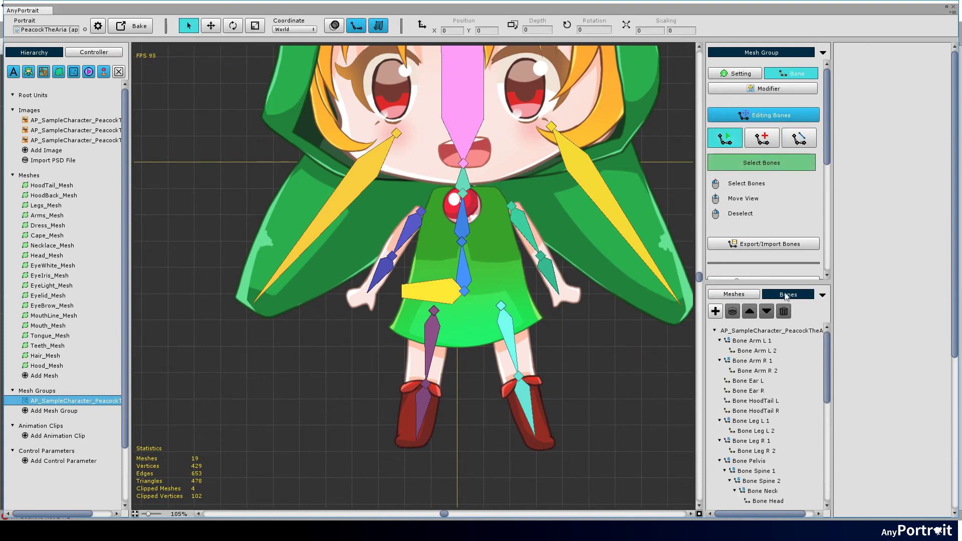
# Link Bone Ear R and Bone Ear L as children of Bone Head
pyautogui.click(798, 142)
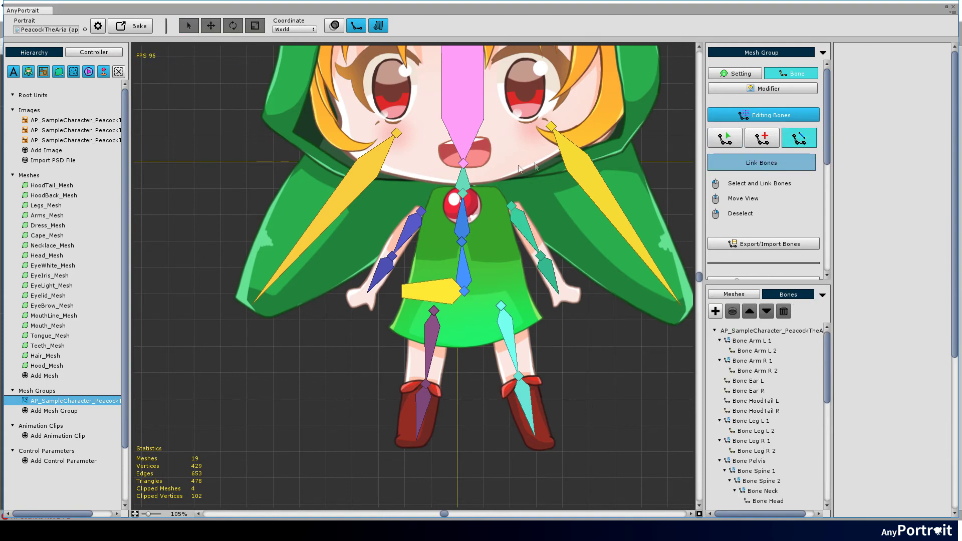
pyautogui.moveTo(450, 154); pyautogui.dragTo(434, 323, button='middle')
pyautogui.click(362, 134)
pyautogui.click(480, 223)
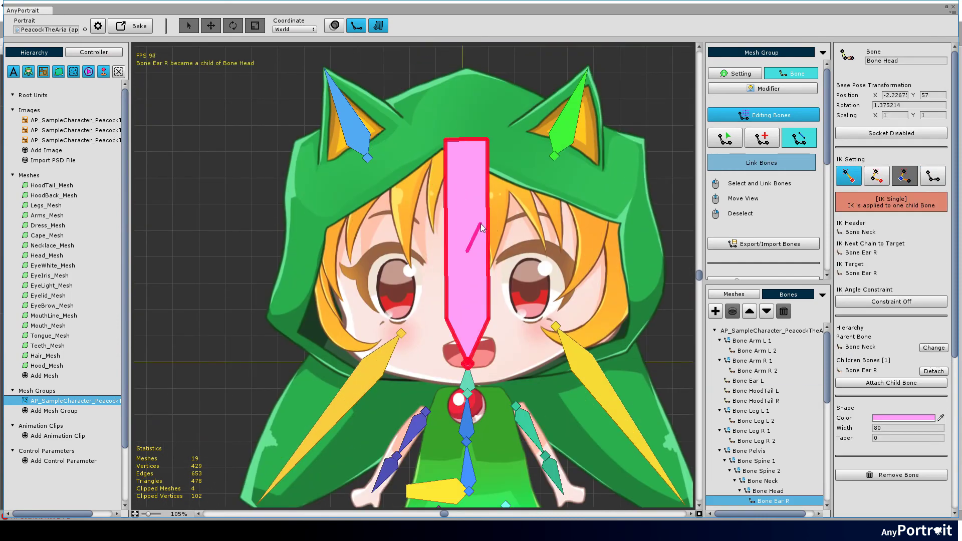
pyautogui.rightClick(564, 131)
pyautogui.click(563, 132)
pyautogui.click(466, 190)
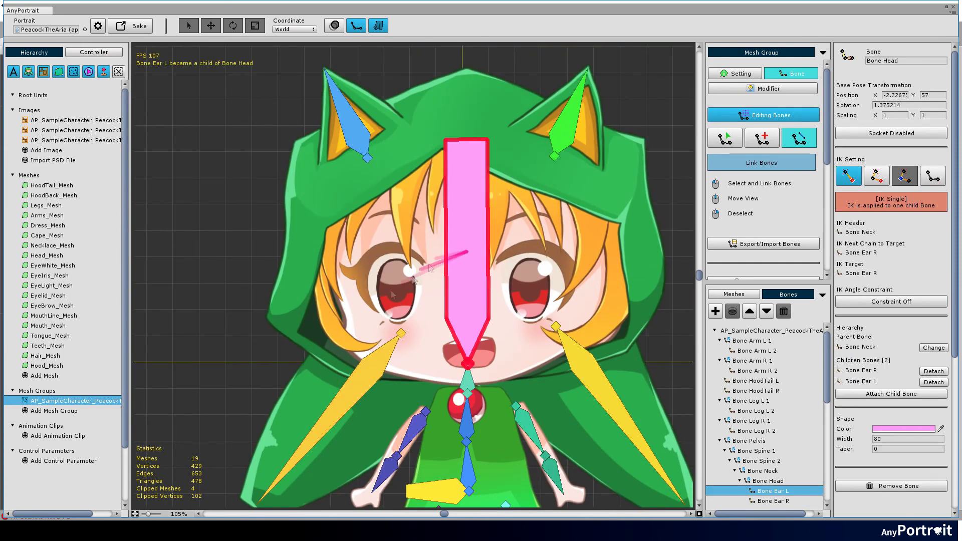